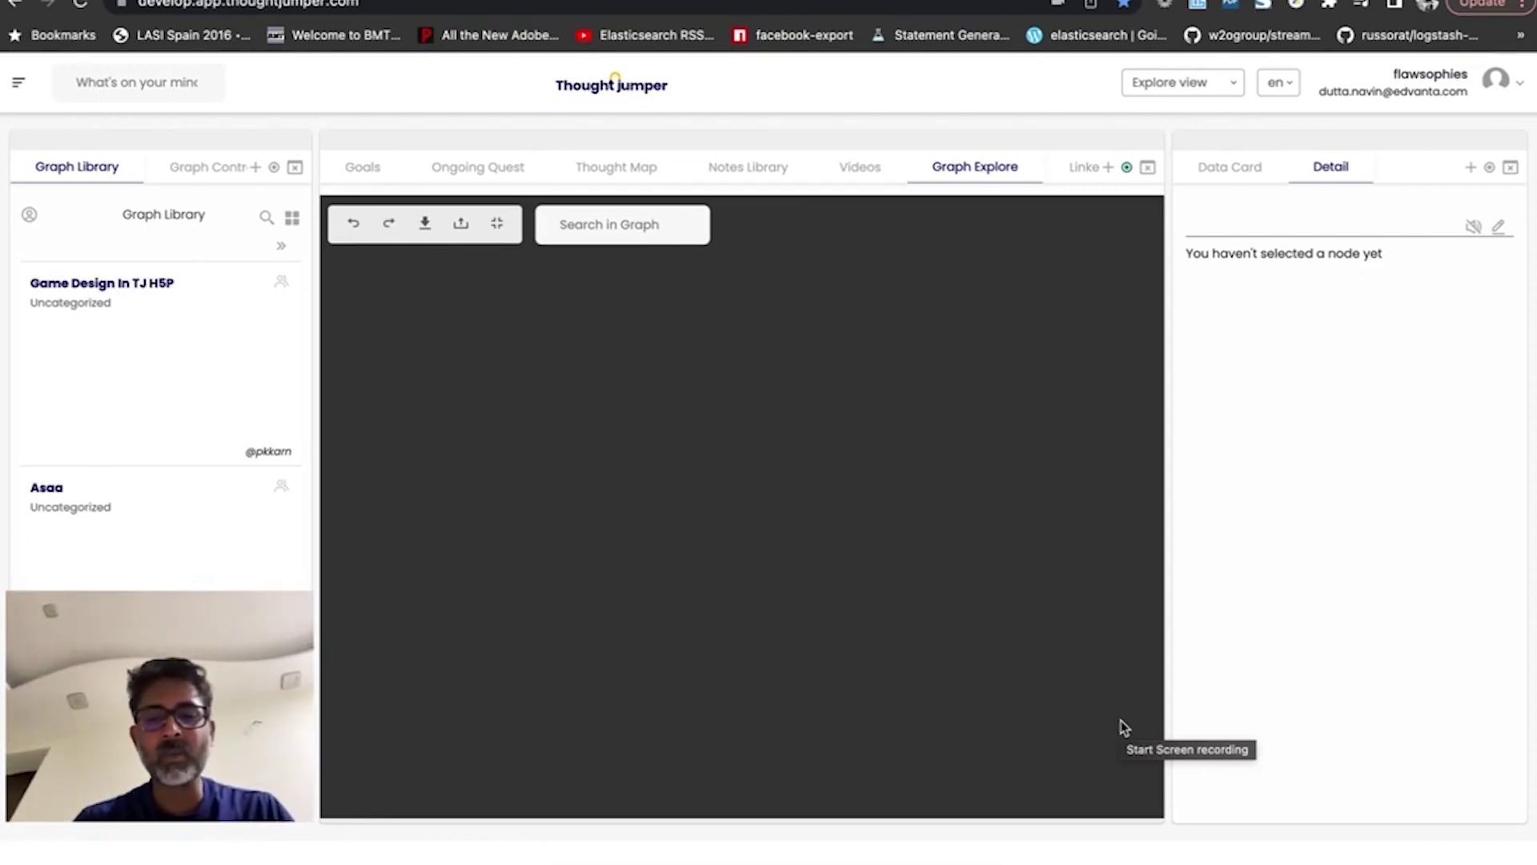
Step: Open the ongoing quest canvas, centre its blank root node and name that node "Automata Theory"
{"action": "left_click", "coordinate": [461, 164]}
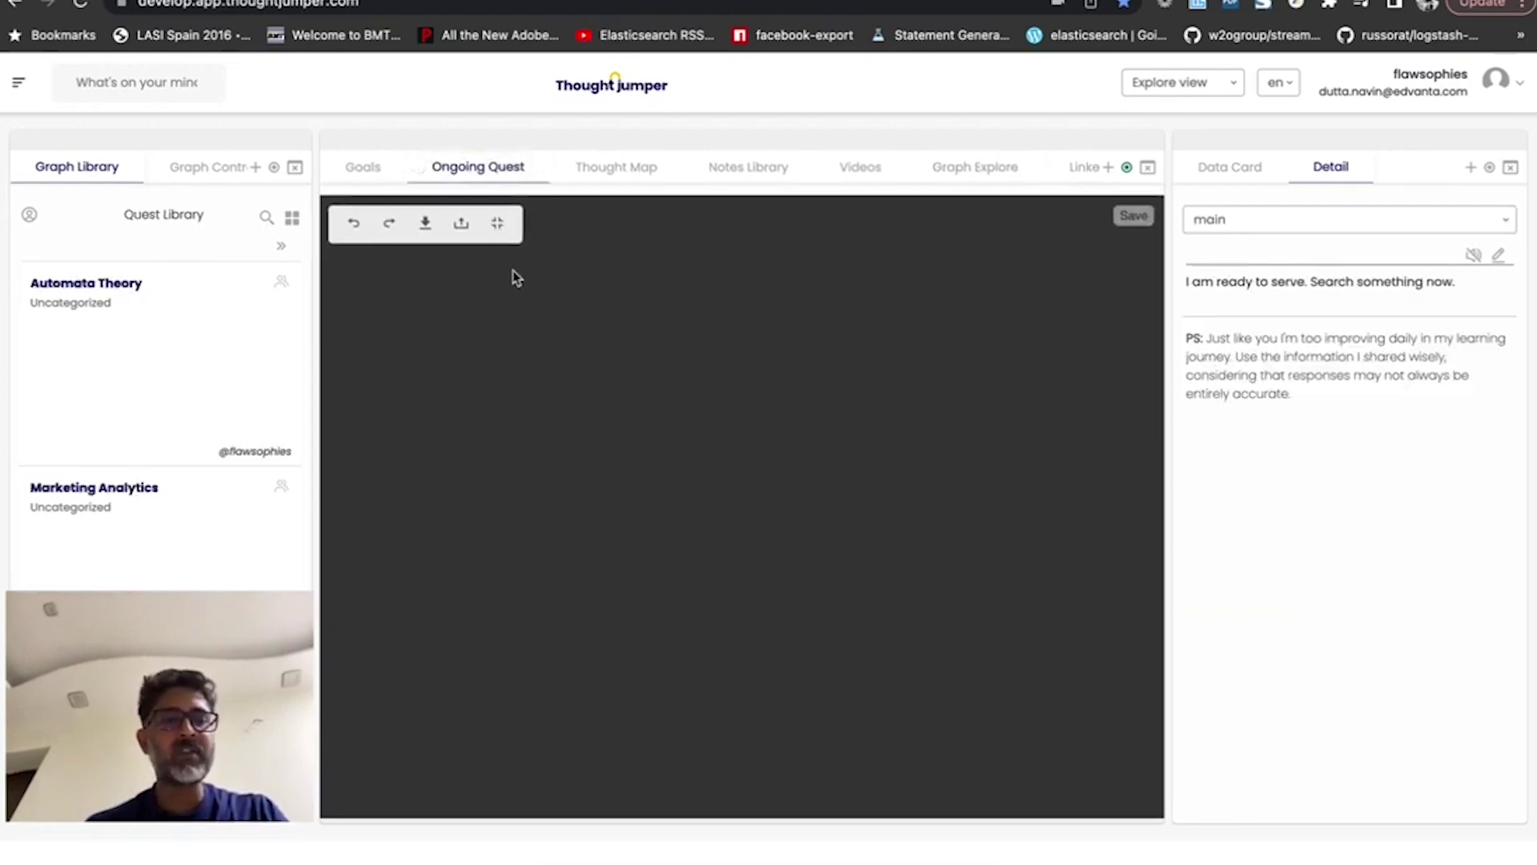
{"action": "left_click", "coordinate": [504, 224]}
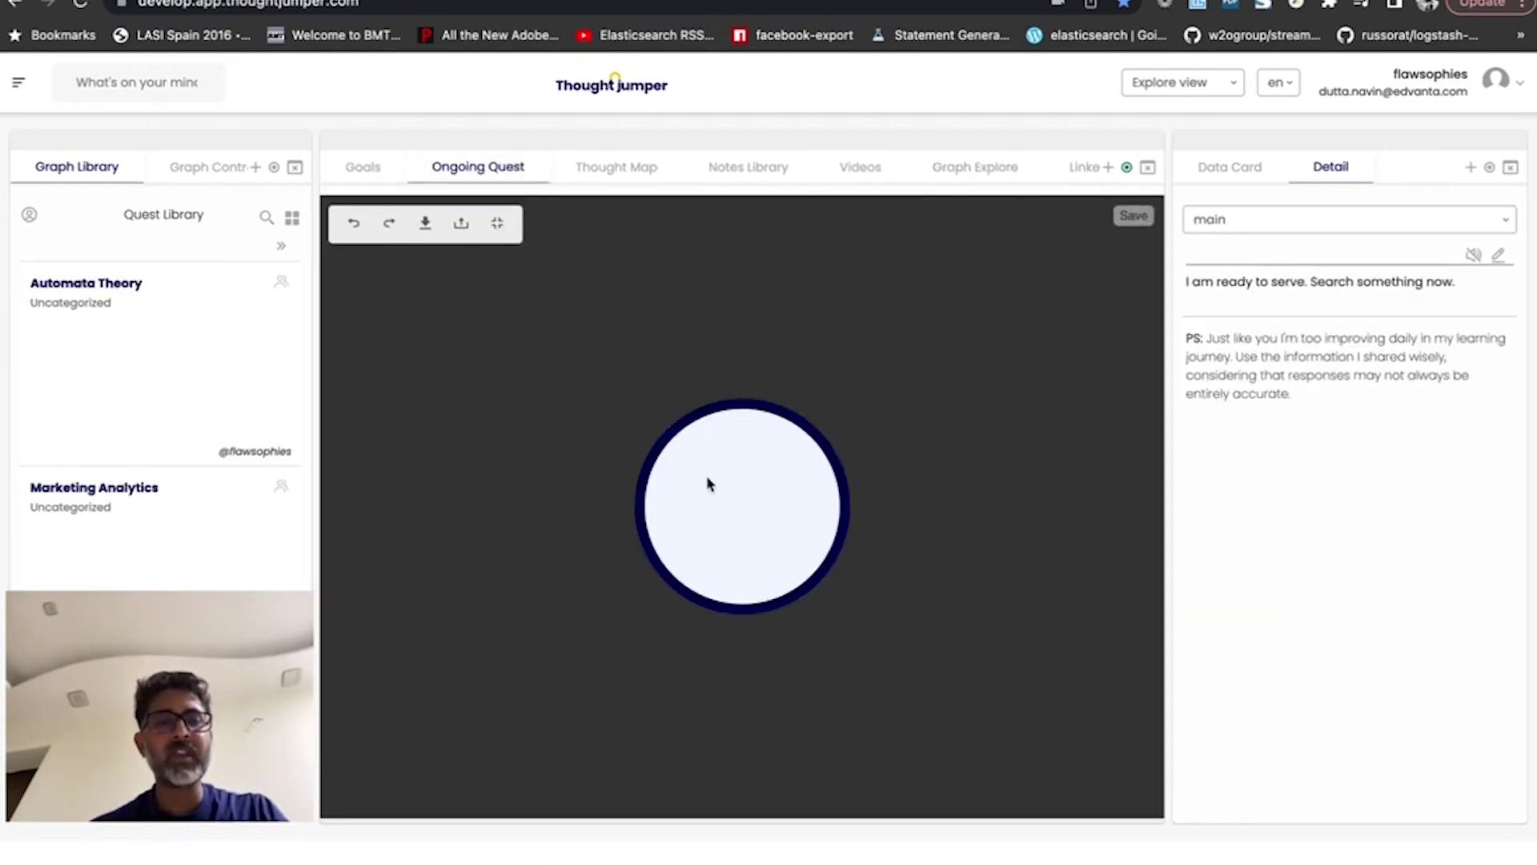
{"action": "right_click", "coordinate": [707, 483]}
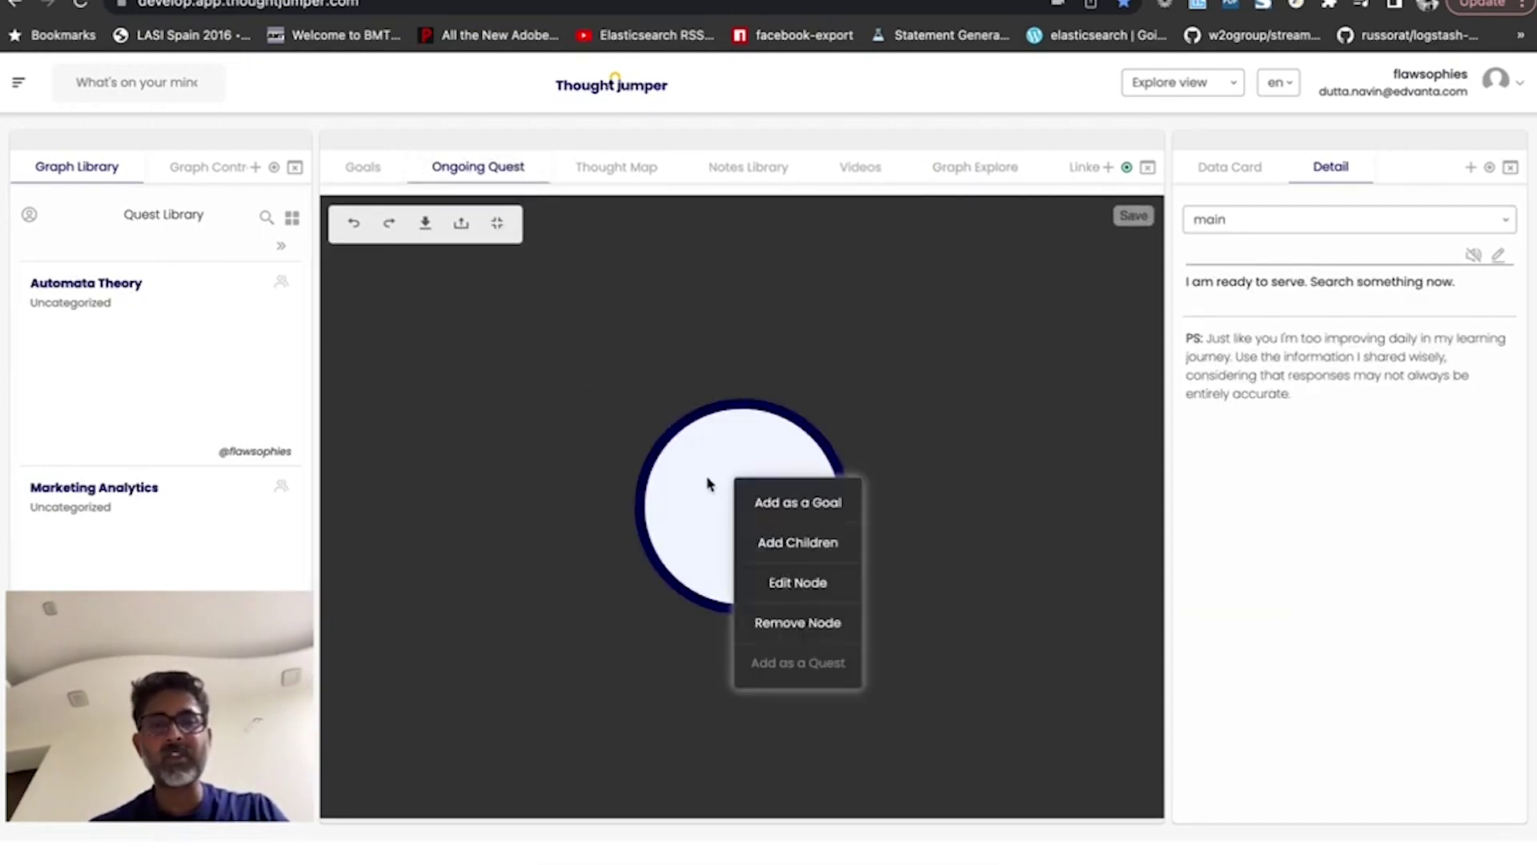
{"action": "left_click", "coordinate": [778, 591]}
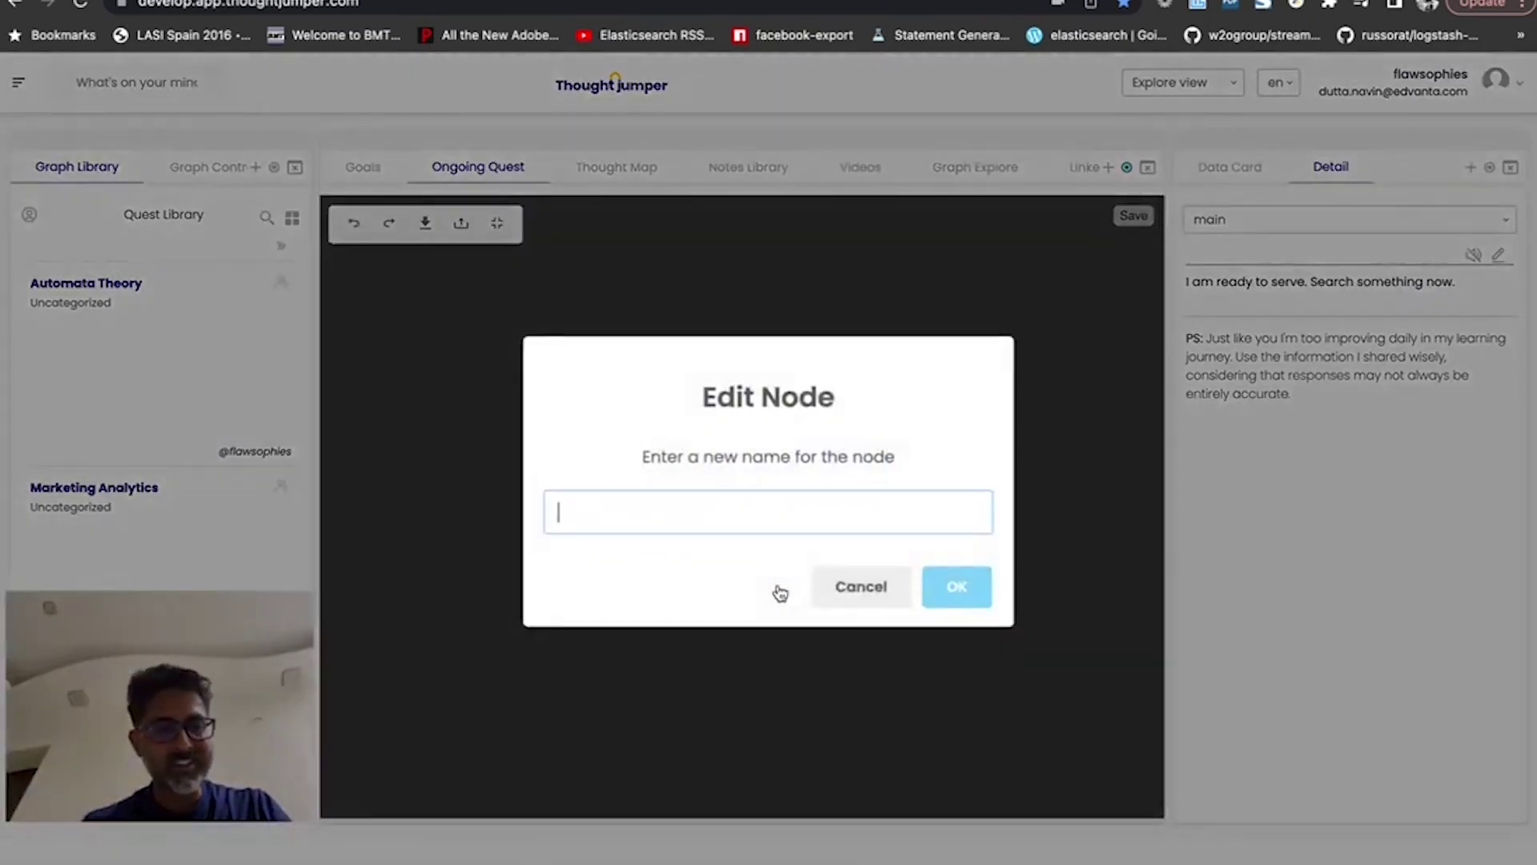
{"action": "type", "text": "Automata"}
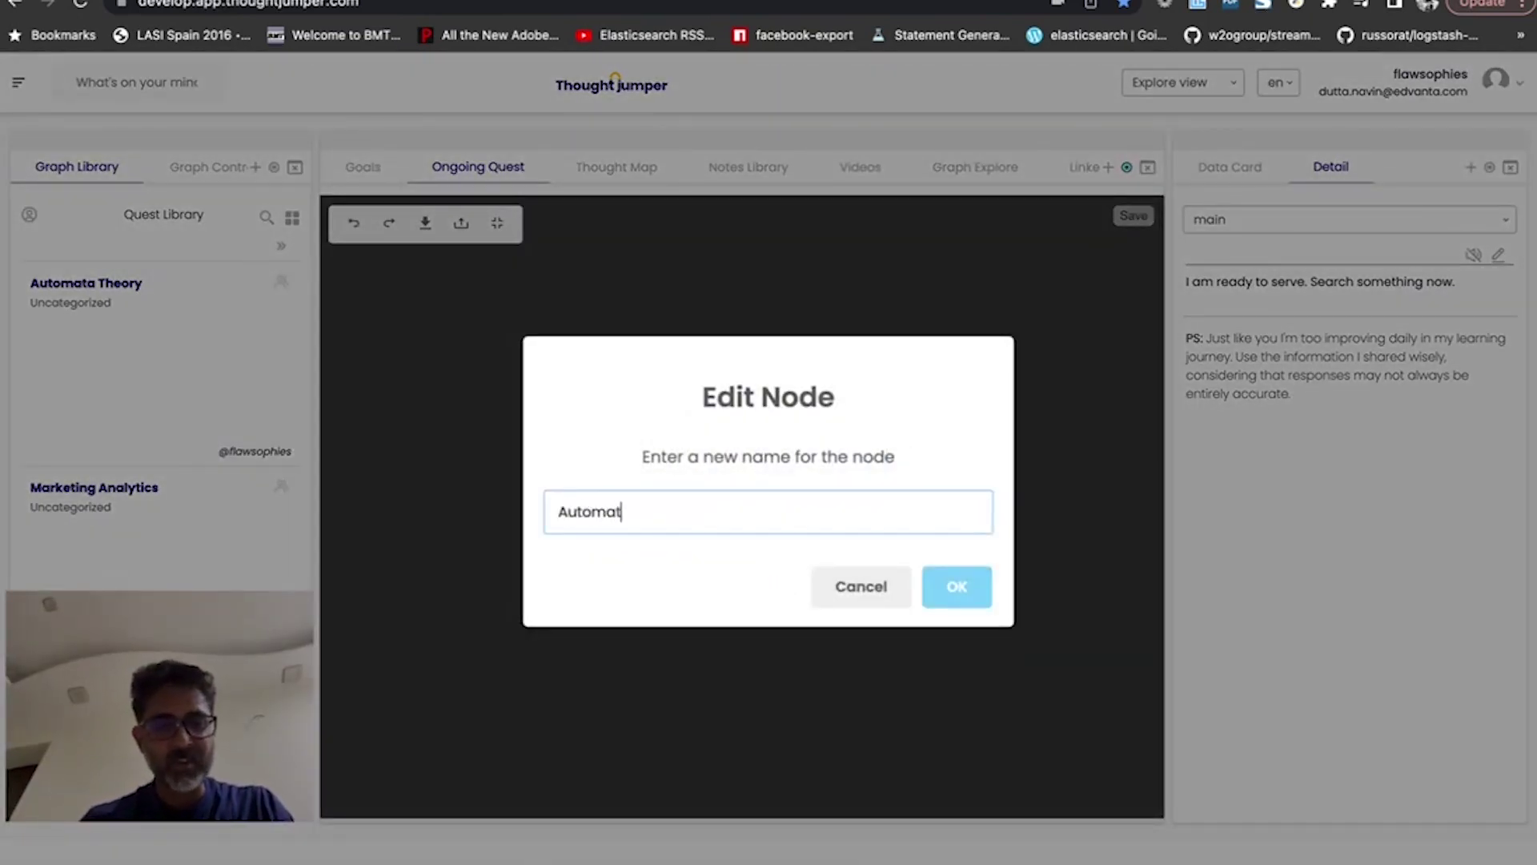
{"action": "key", "text": "BackSpace"}
{"action": "type", "text": "a Theory"}
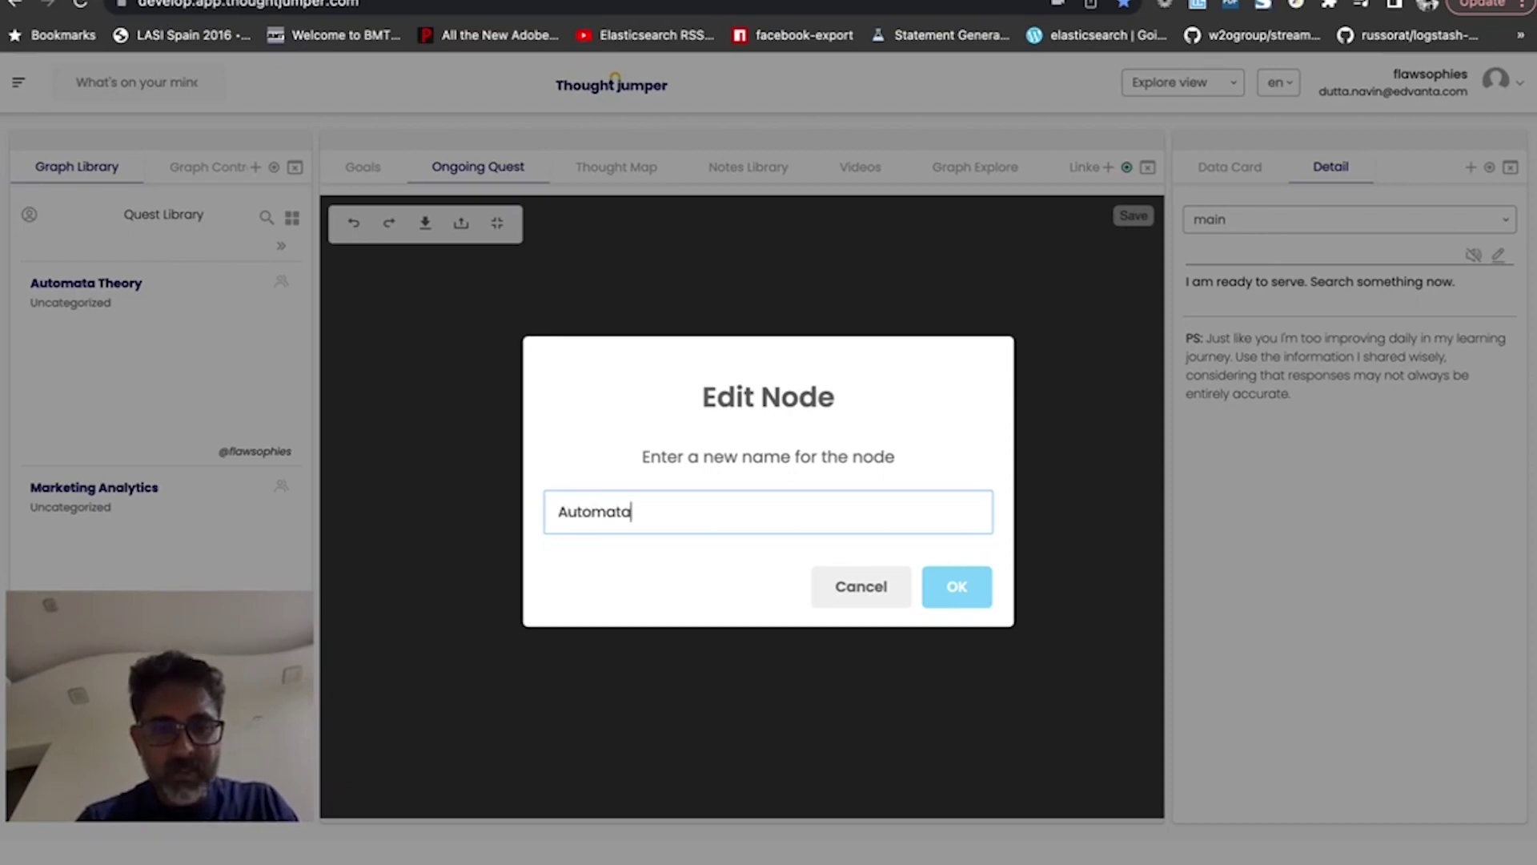
{"action": "left_click", "coordinate": [960, 590]}
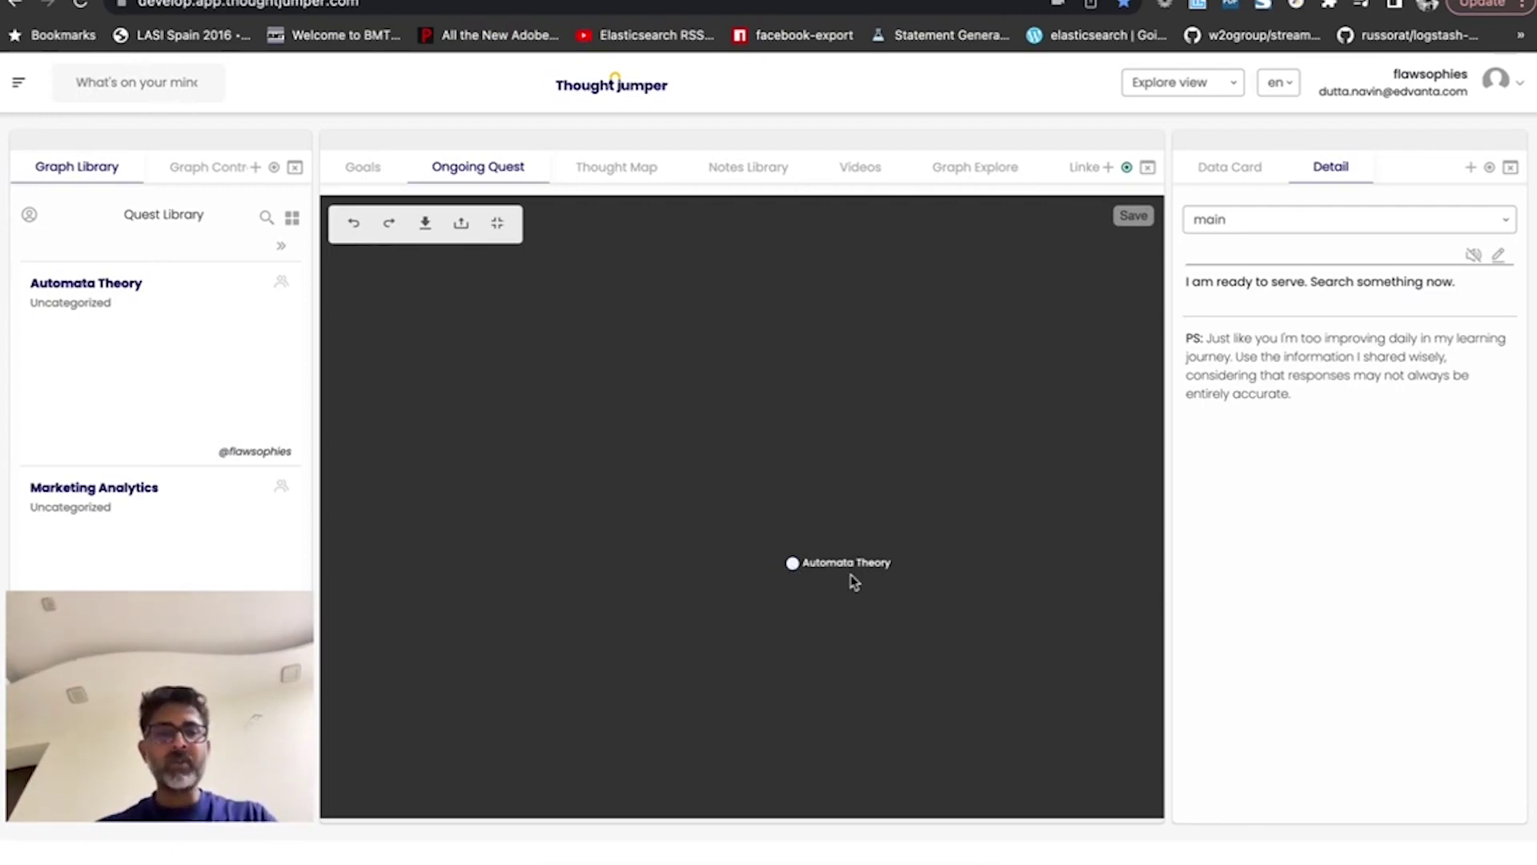
Step: Add a child node named "What is" to the Automata Theory root node
{"action": "left_click_drag", "start_coordinate": [818, 590], "coordinate": [583, 490]}
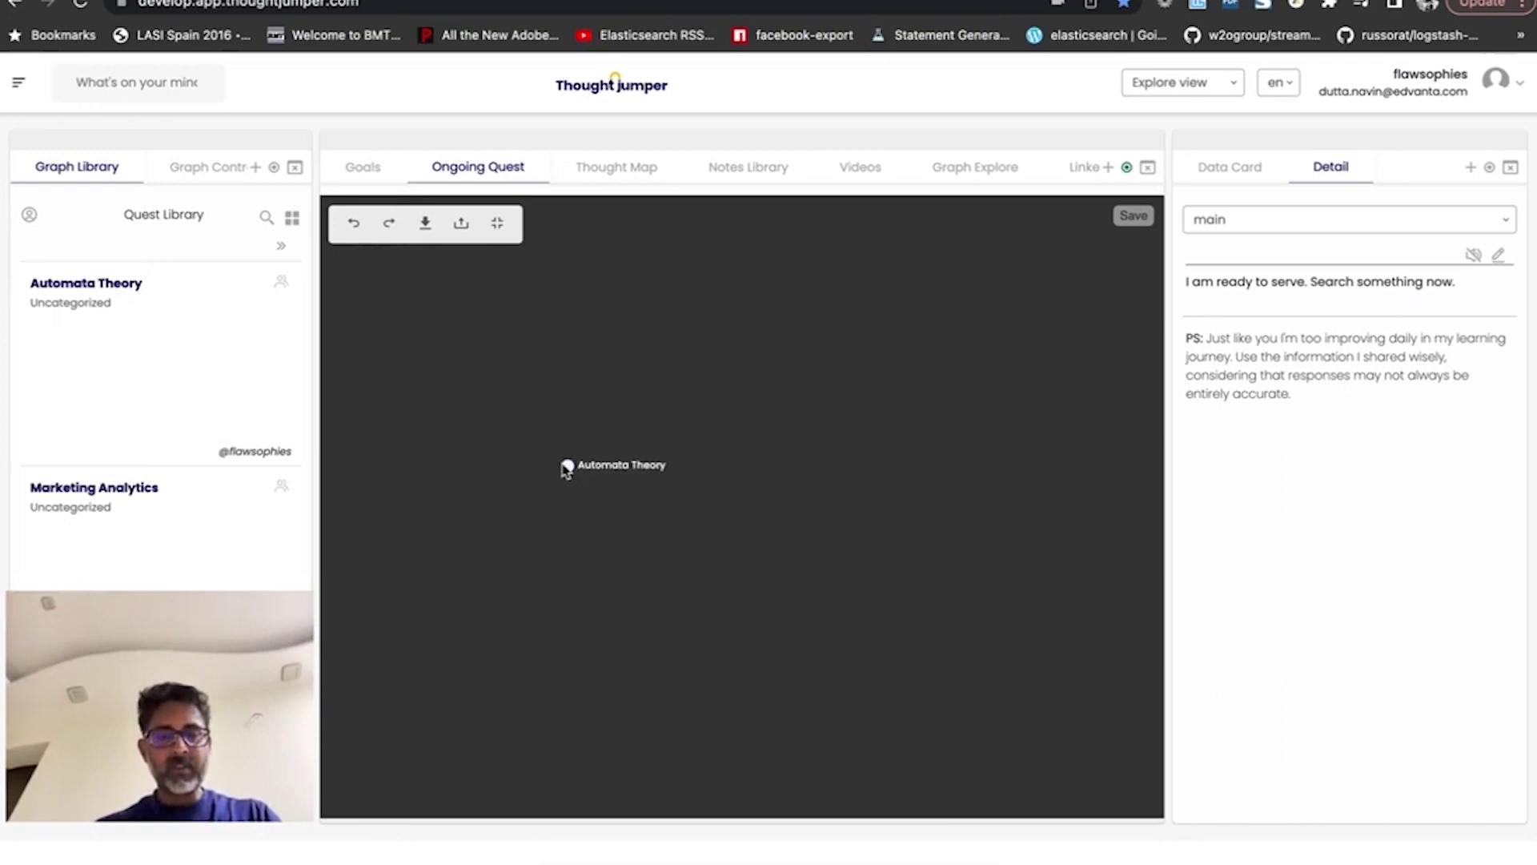
{"action": "right_click", "coordinate": [568, 466]}
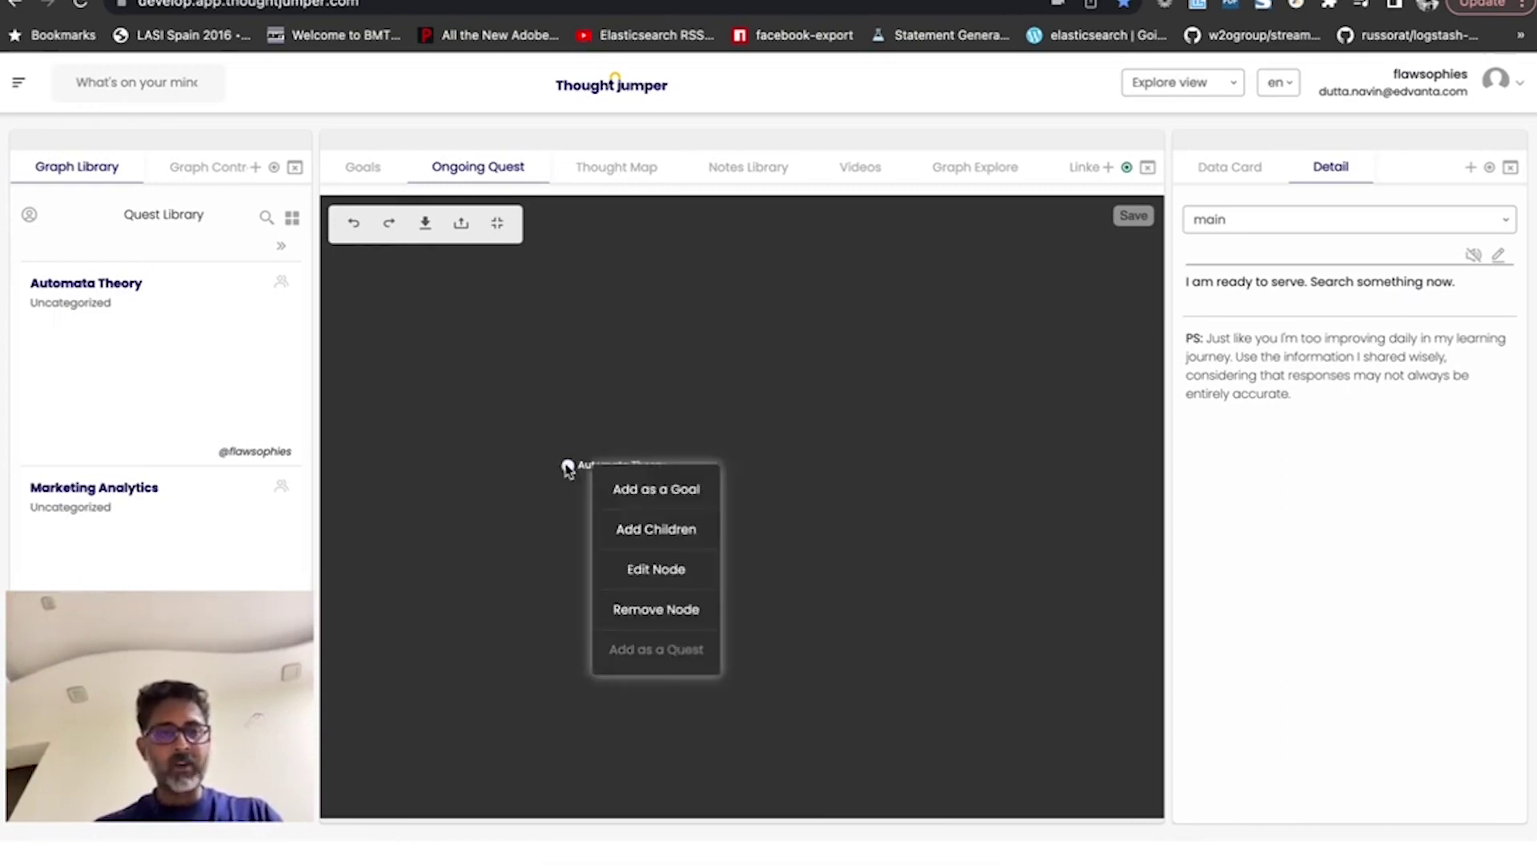
{"action": "left_click", "coordinate": [635, 535]}
{"action": "type", "text": "what is"}
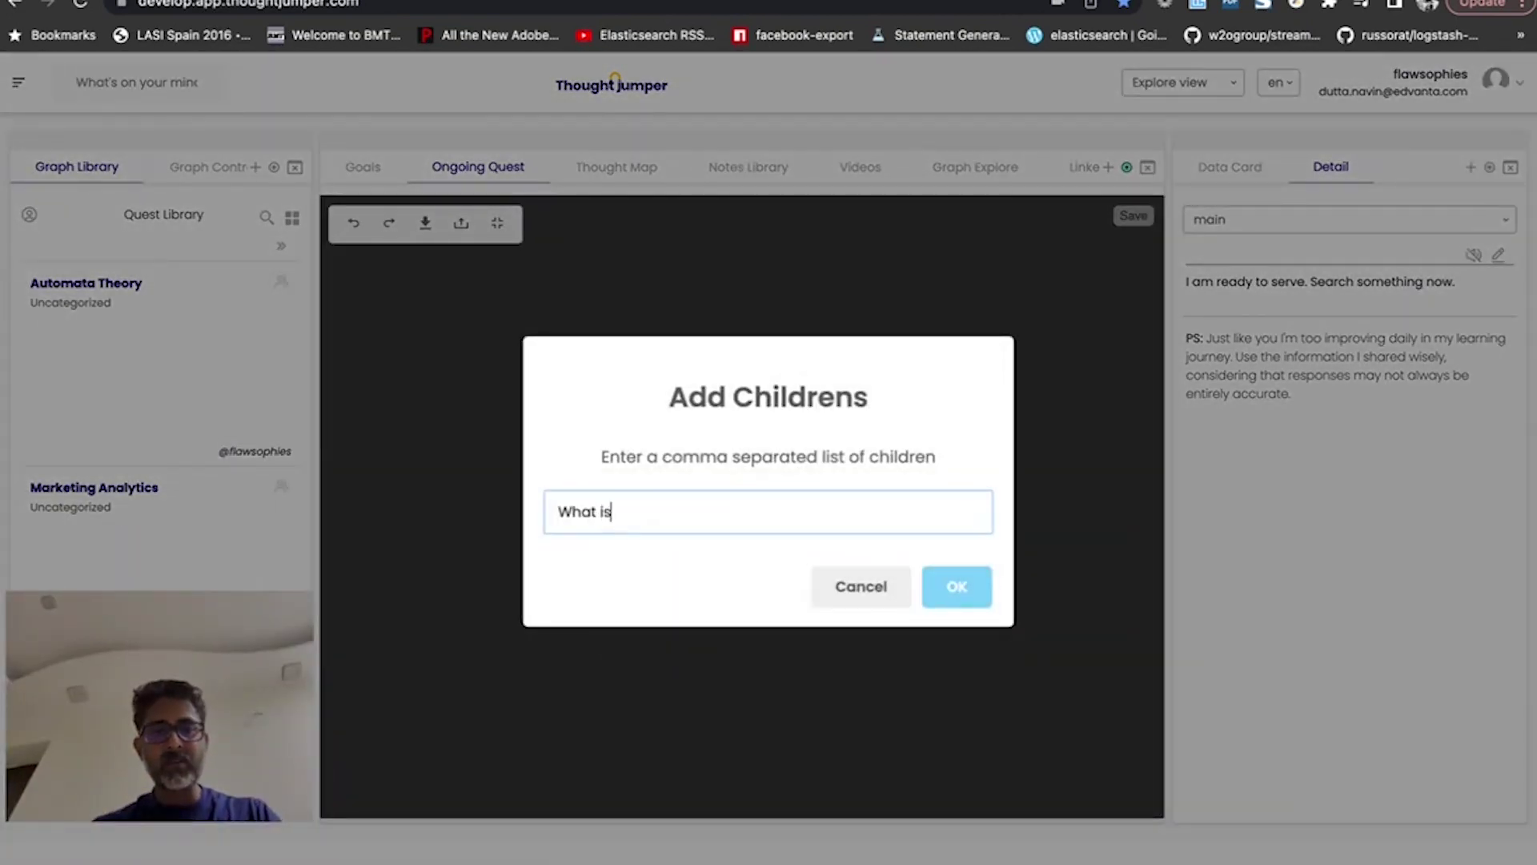
{"action": "left_click", "coordinate": [958, 587]}
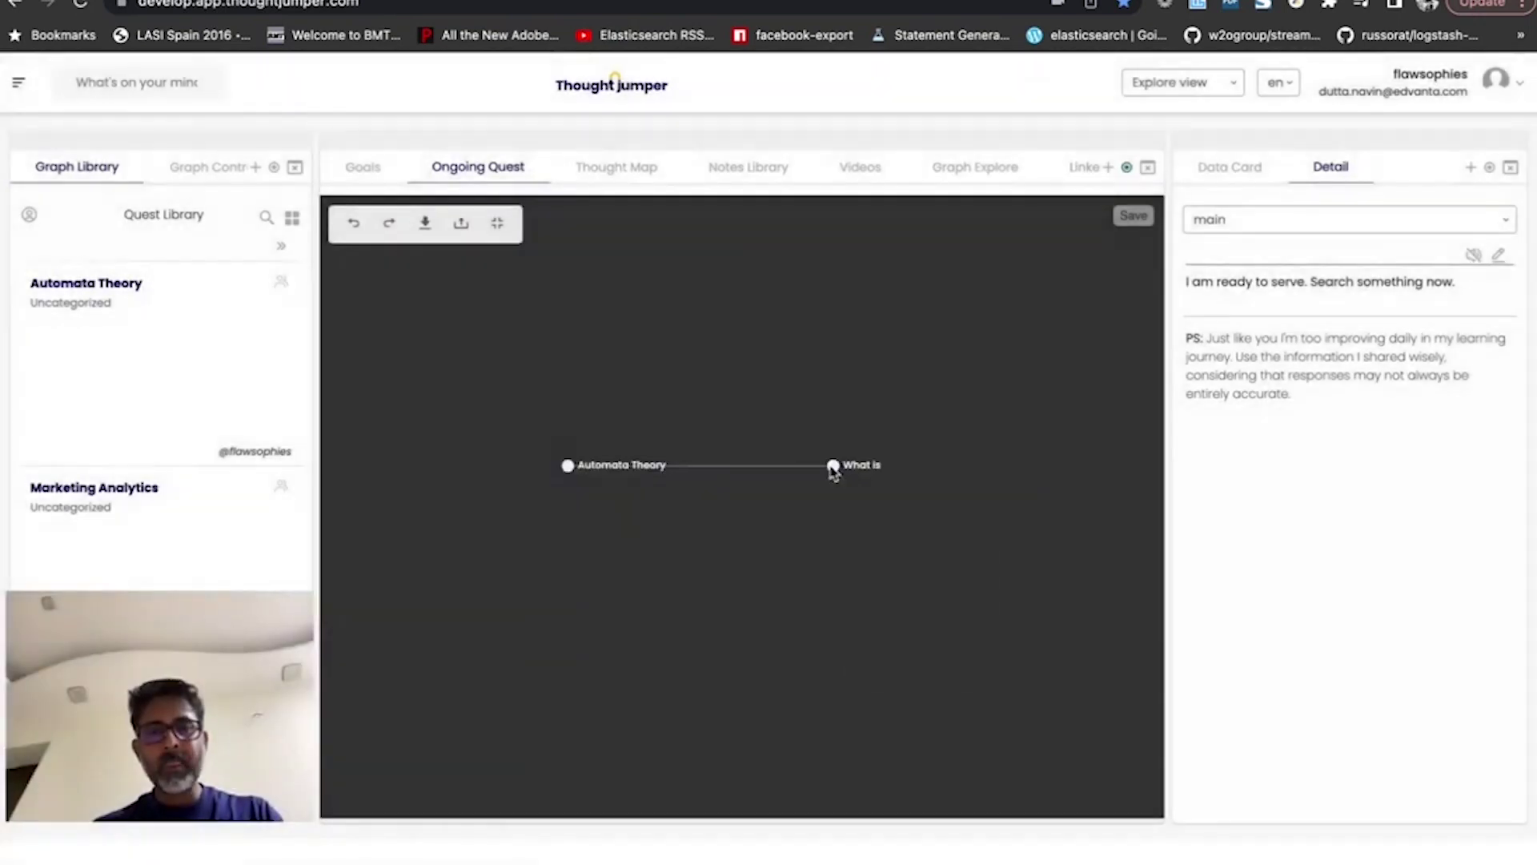
Step: Add four children to the "What is" node: "the use of", "the history of", "the benefit" and "the challenge of"
{"action": "right_click", "coordinate": [833, 465]}
{"action": "left_click", "coordinate": [891, 539]}
{"action": "type", "text": "the "}
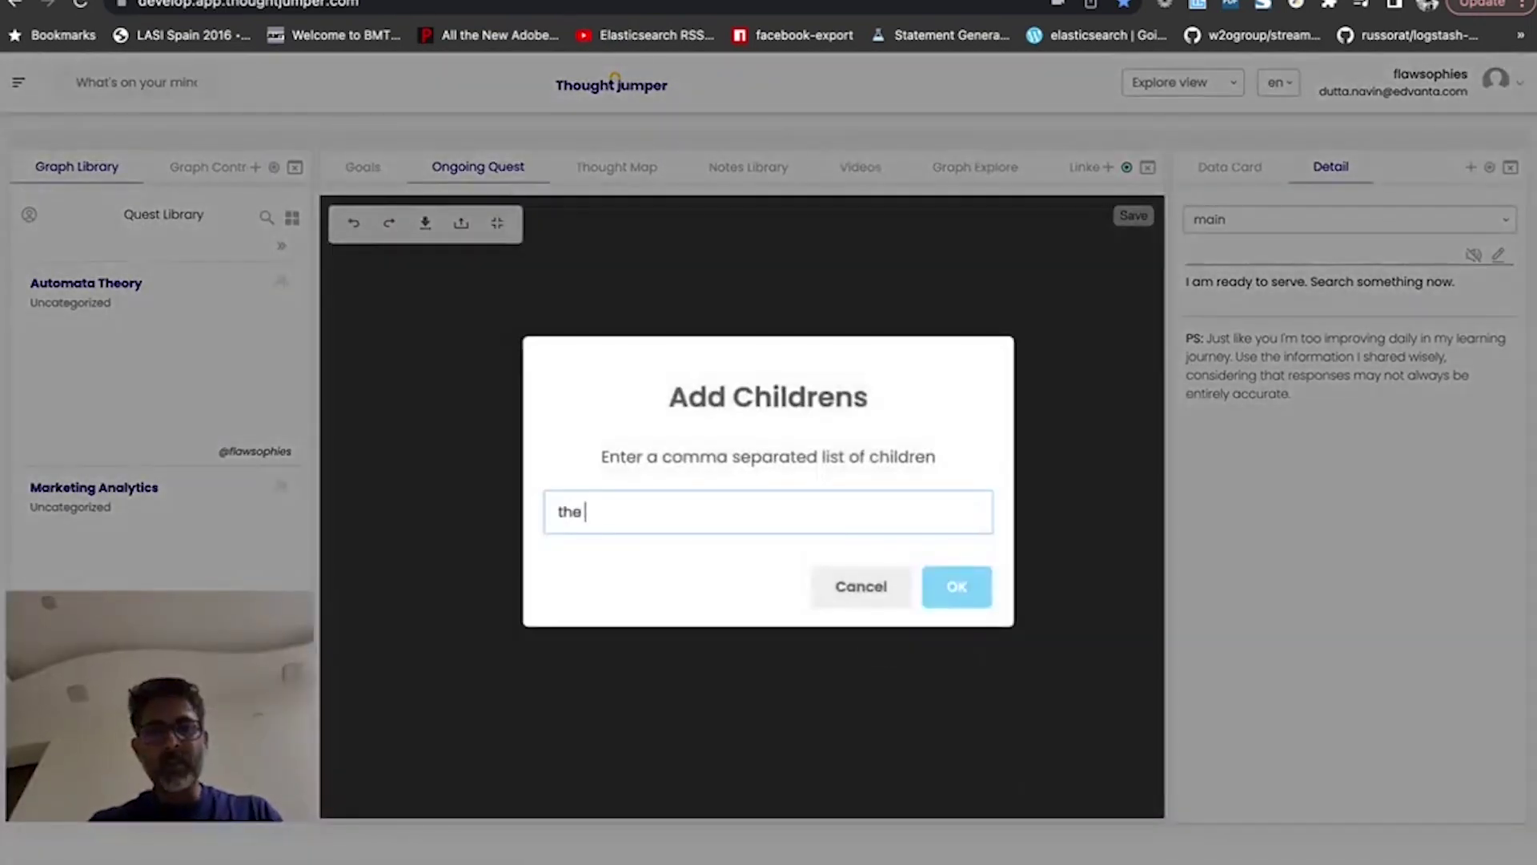
{"action": "type", "text": "use of, the hsito"}
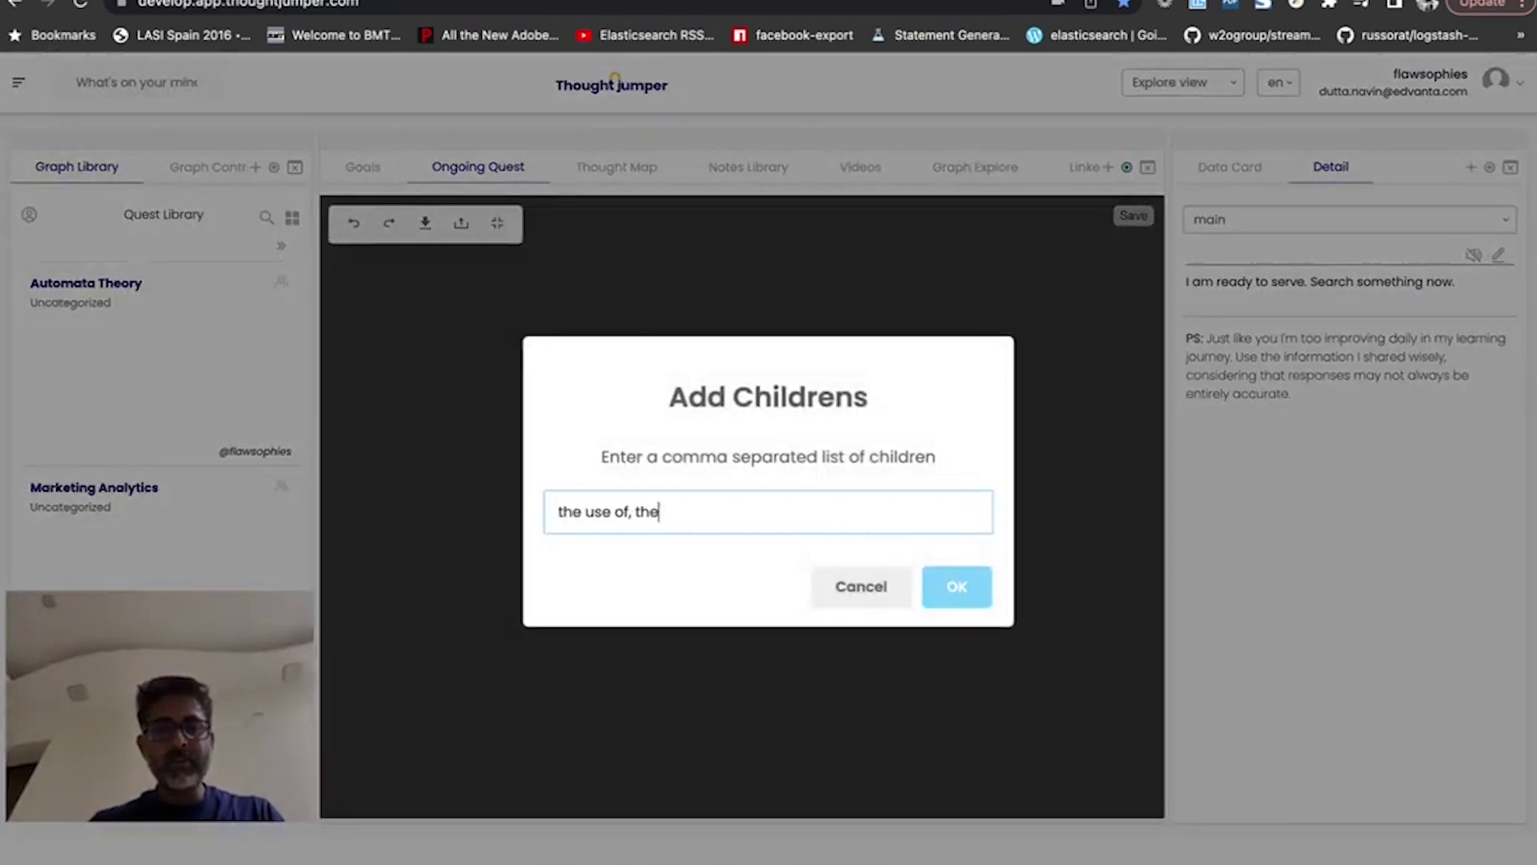
{"action": "key", "text": "BackSpace"}
{"action": "key", "text": "BackSpace"}
{"action": "key", "text": "BackSpace"}
{"action": "key", "text": "BackSpace"}
{"action": "type", "text": "istory,"}
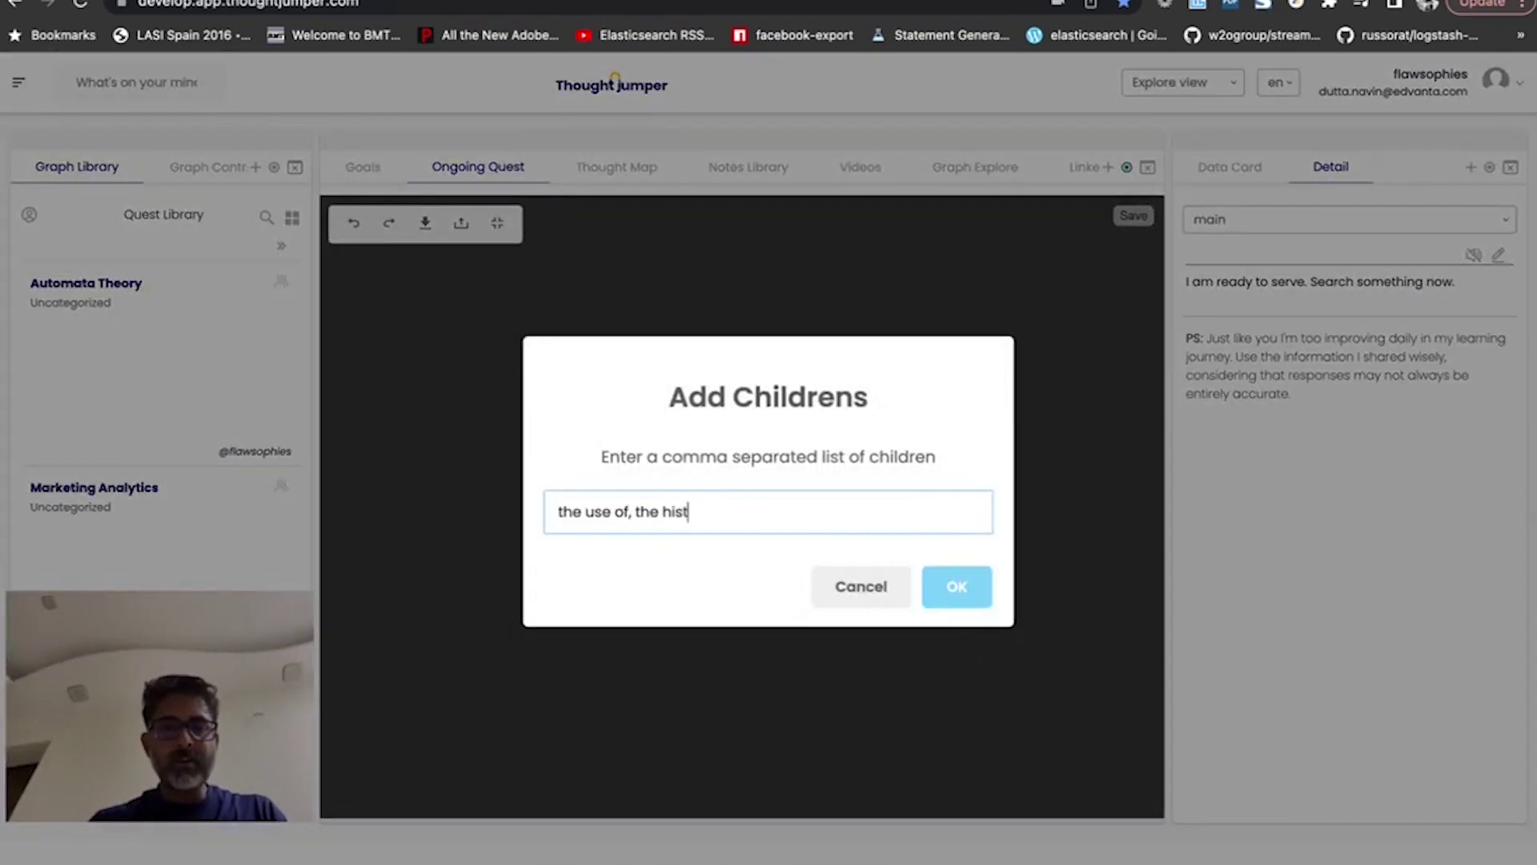
{"action": "key", "text": "BackSpace"}
{"action": "key", "text": "BackSpace"}
{"action": "type", "text": "of, t"}
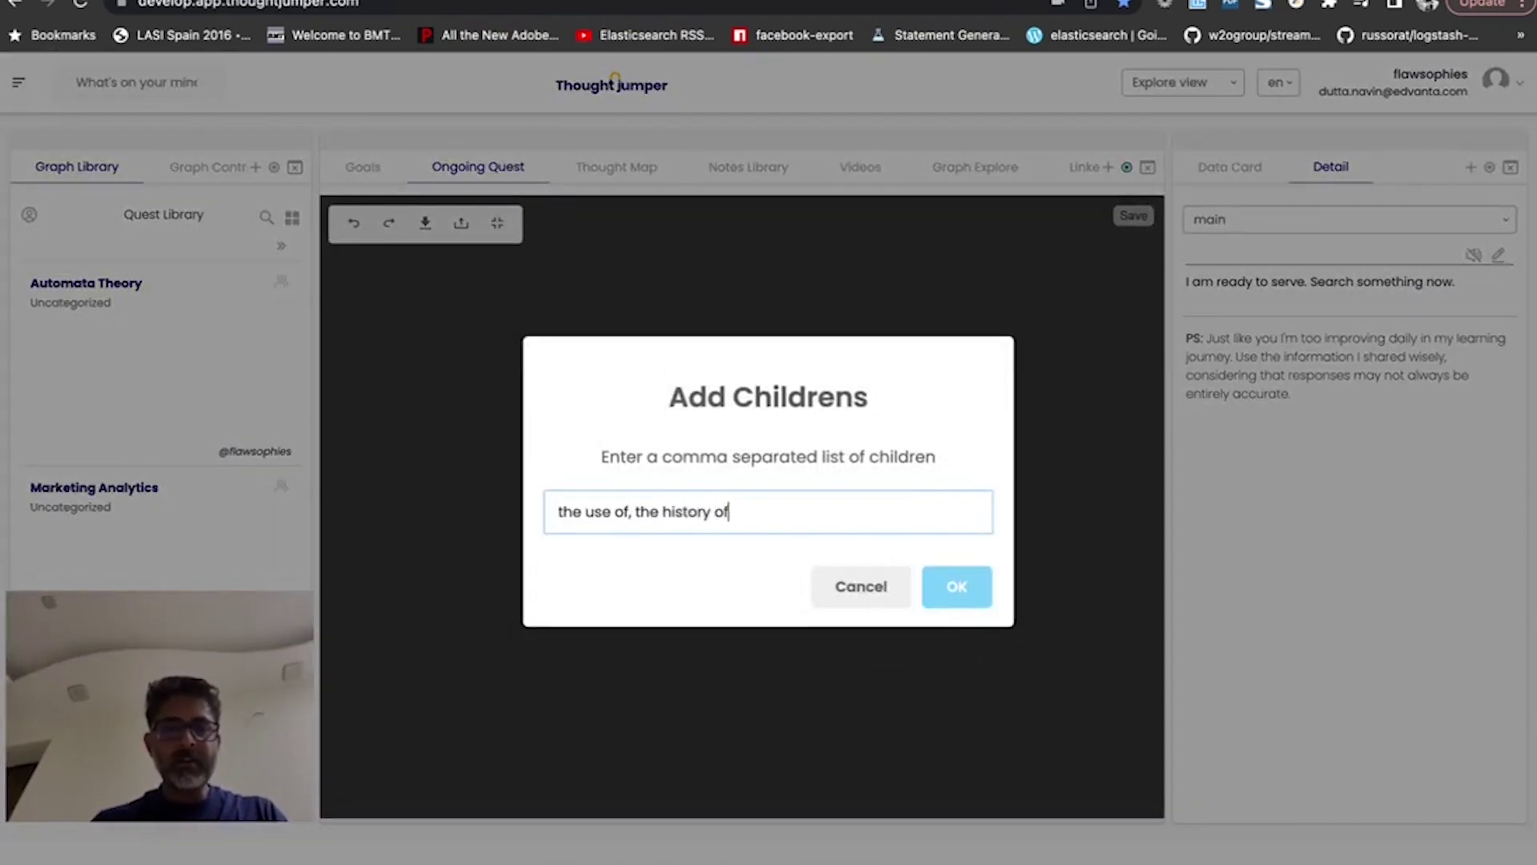
{"action": "type", "text": "he be"}
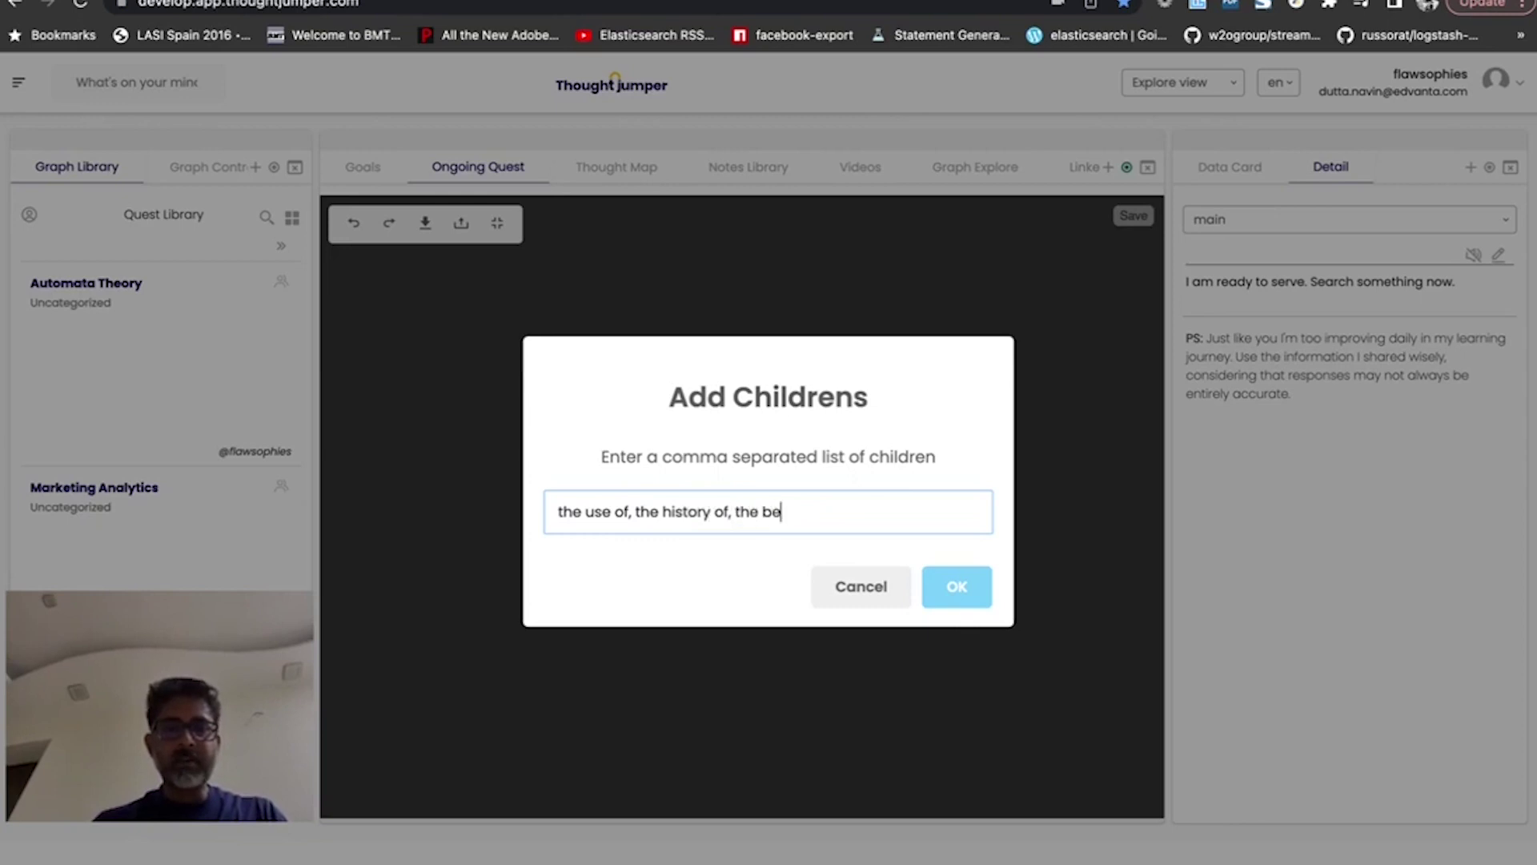
{"action": "type", "text": "nefit, t"}
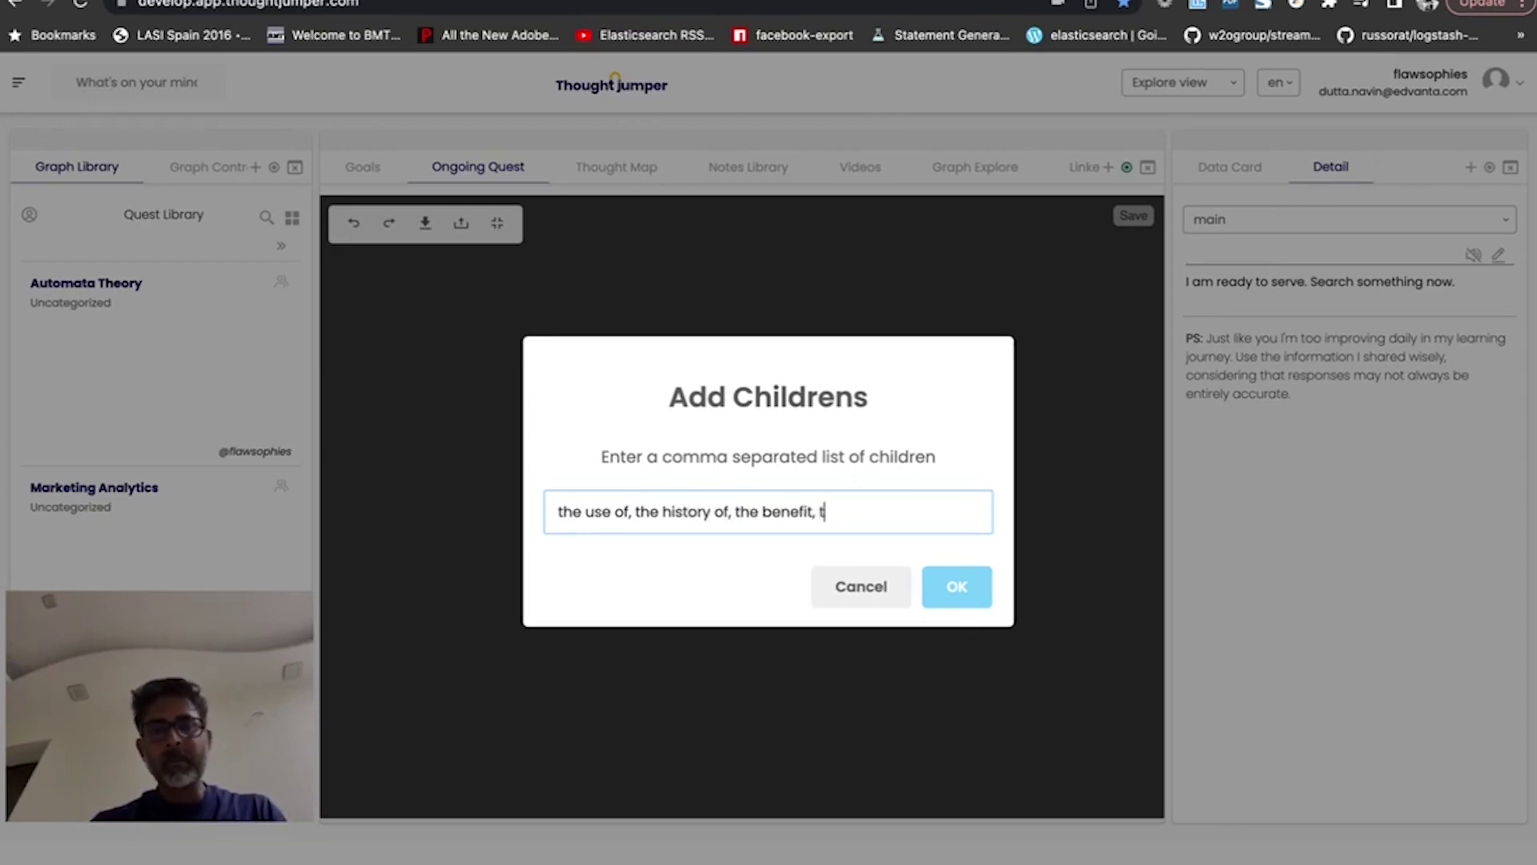
{"action": "type", "text": "he challenge of"}
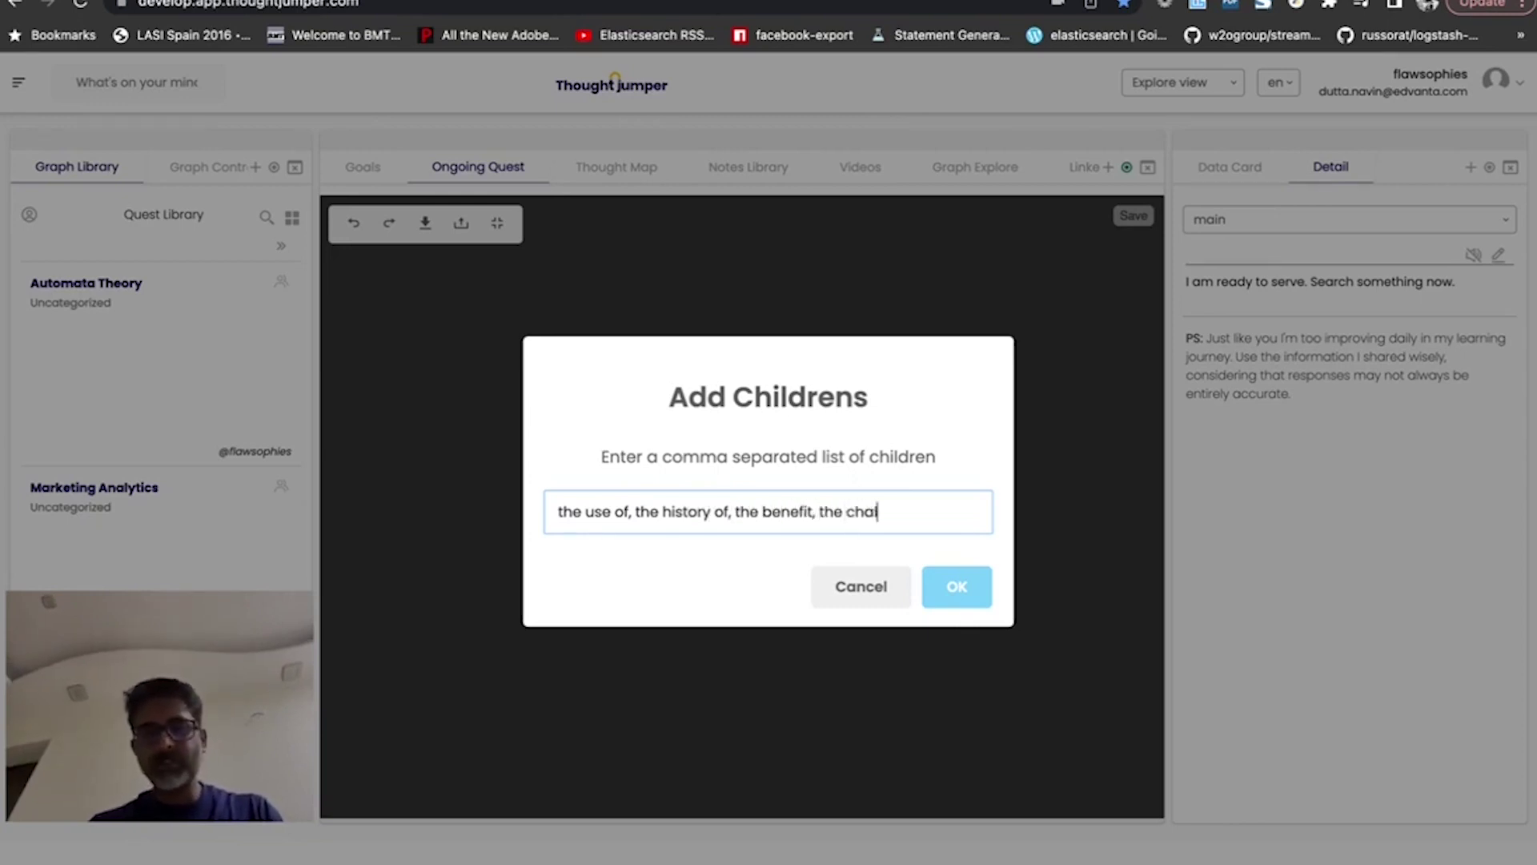
{"action": "left_click", "coordinate": [974, 590]}
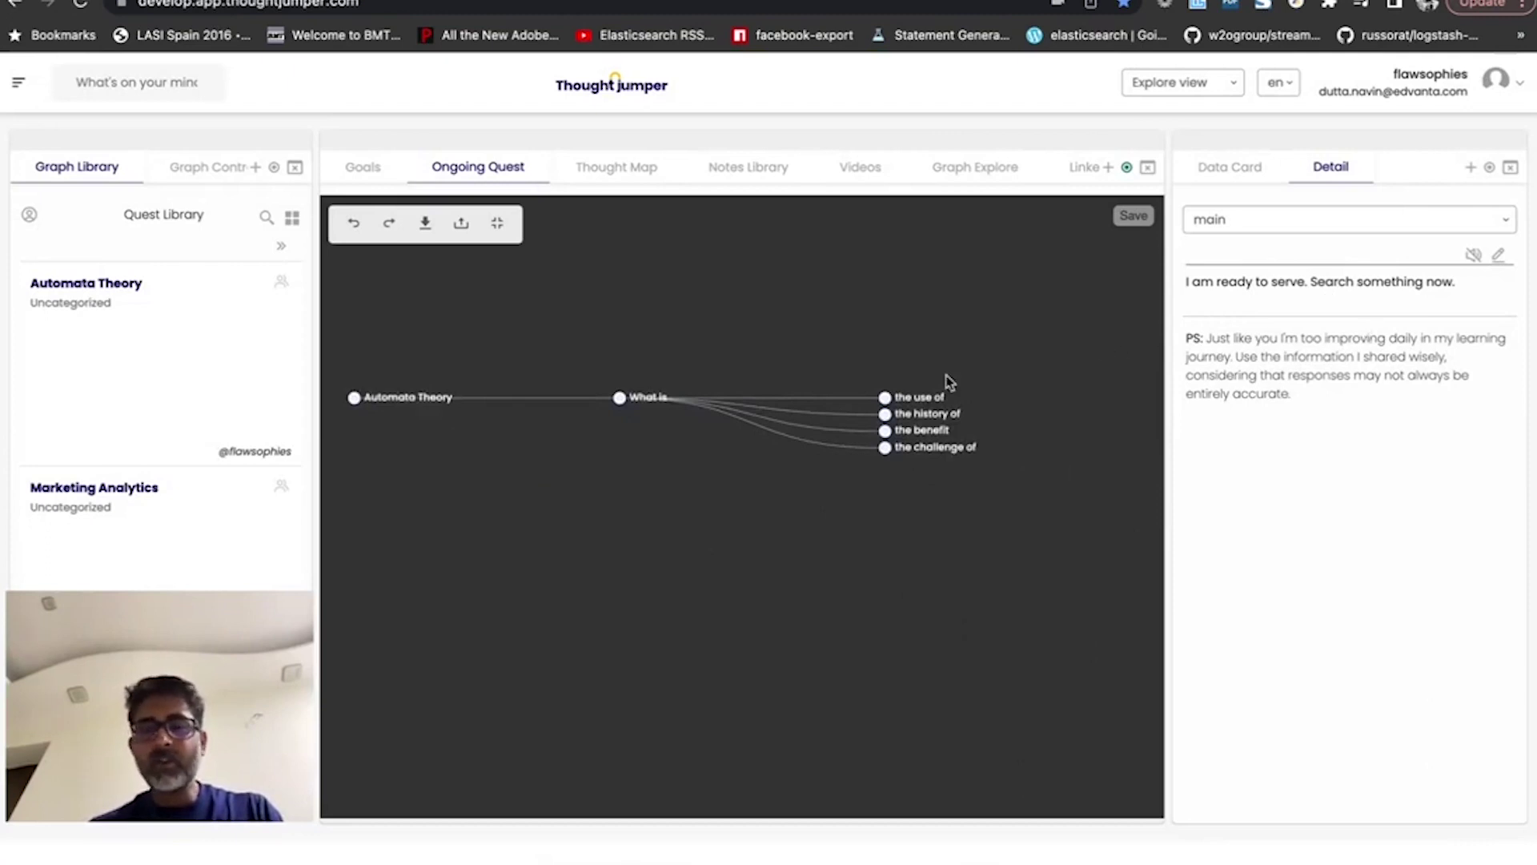
Step: Generate the explanation for "the use of" node and read through its detail text
{"action": "left_click", "coordinate": [885, 398]}
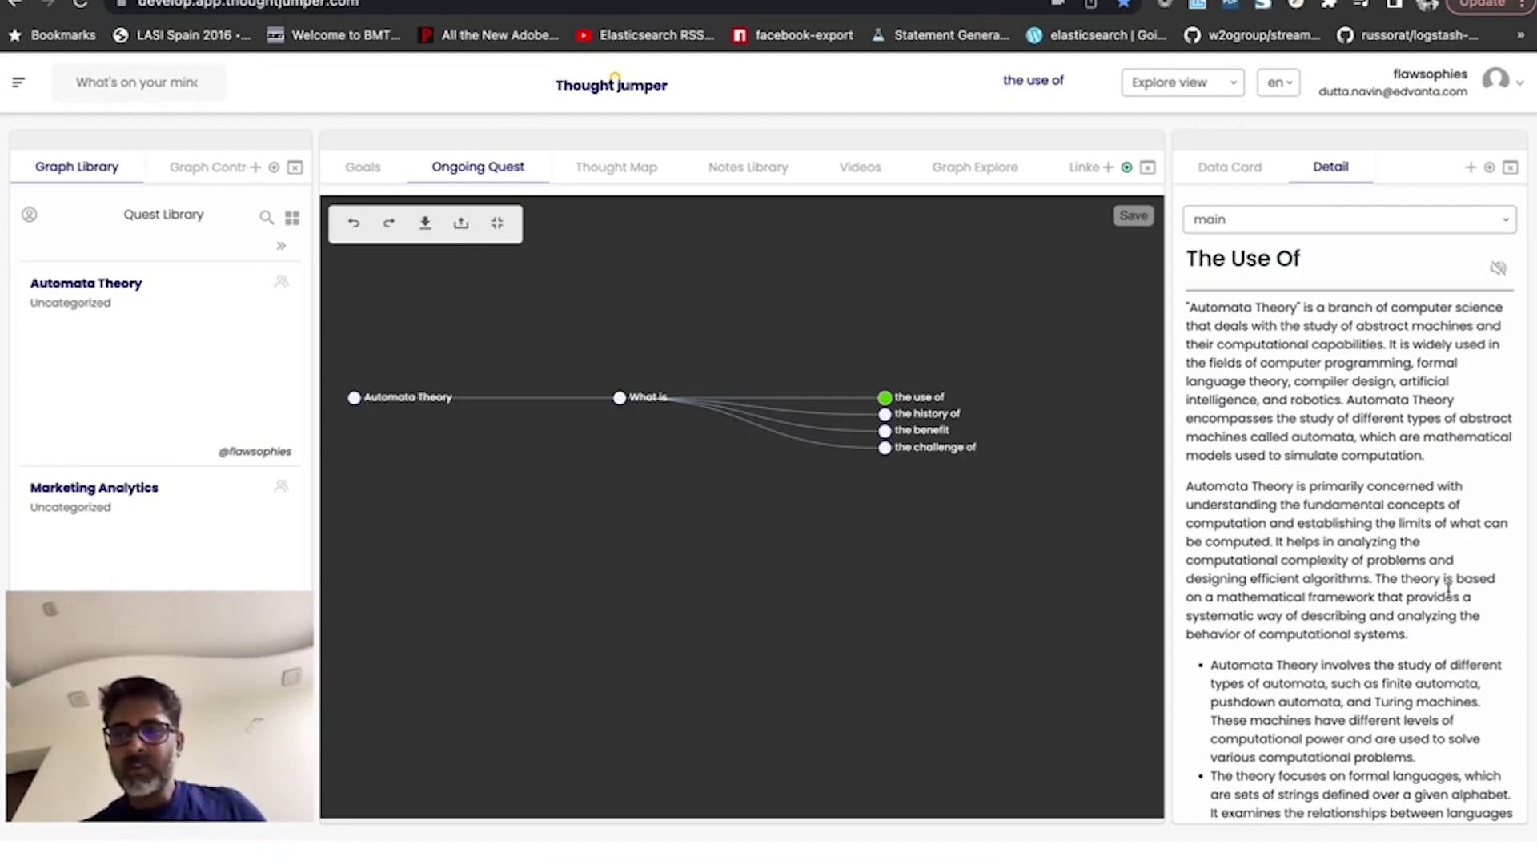
{"action": "scroll", "coordinate": [1448, 591], "scroll_direction": "down", "scroll_amount": 1}
{"action": "scroll", "coordinate": [1448, 591], "scroll_direction": "down", "scroll_amount": 1}
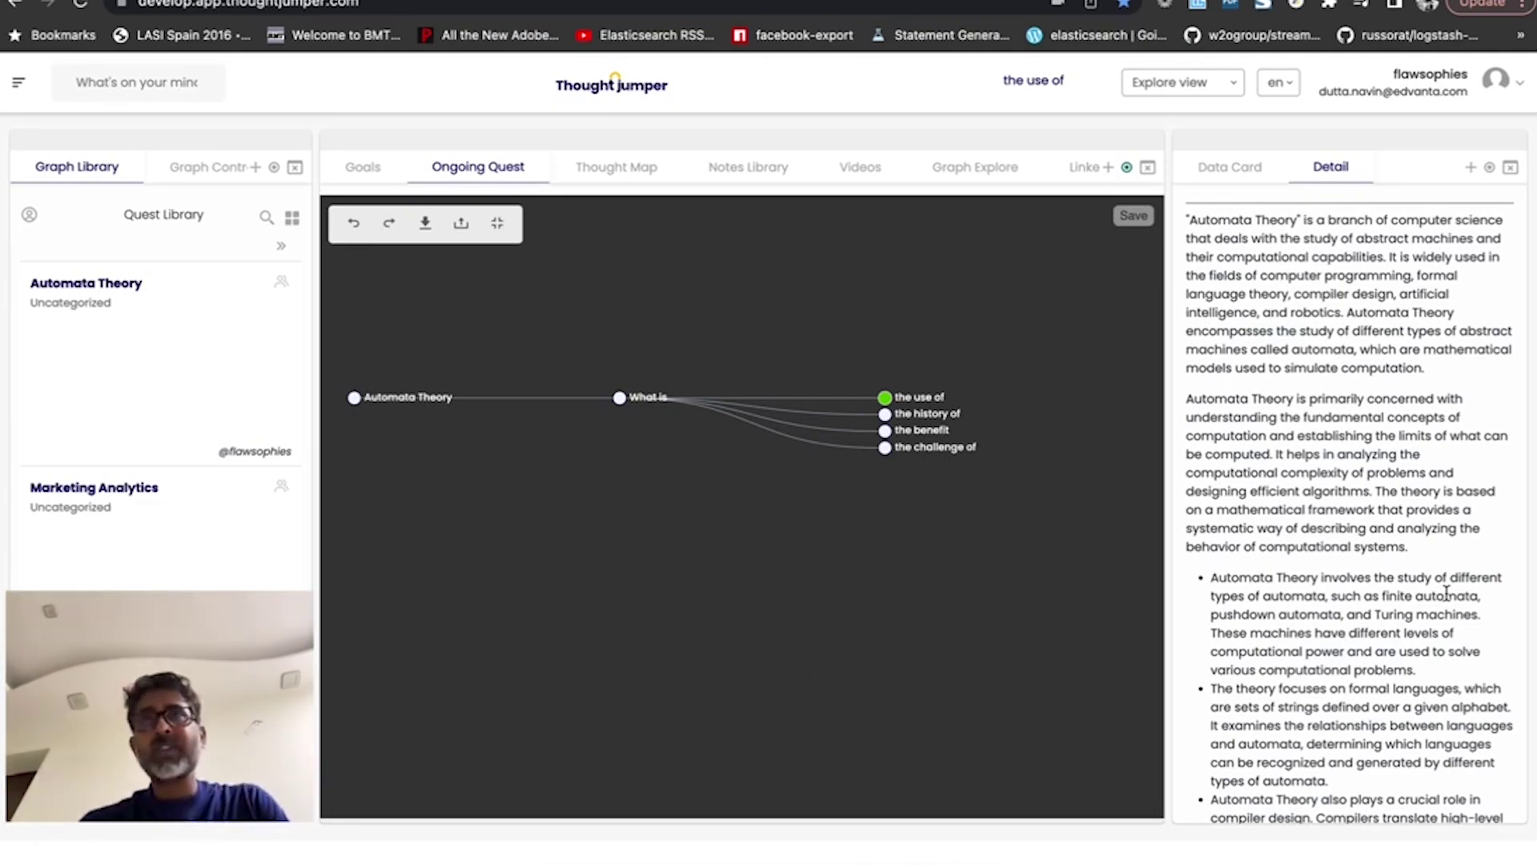
{"action": "scroll", "coordinate": [1446, 593], "scroll_direction": "down", "scroll_amount": 5}
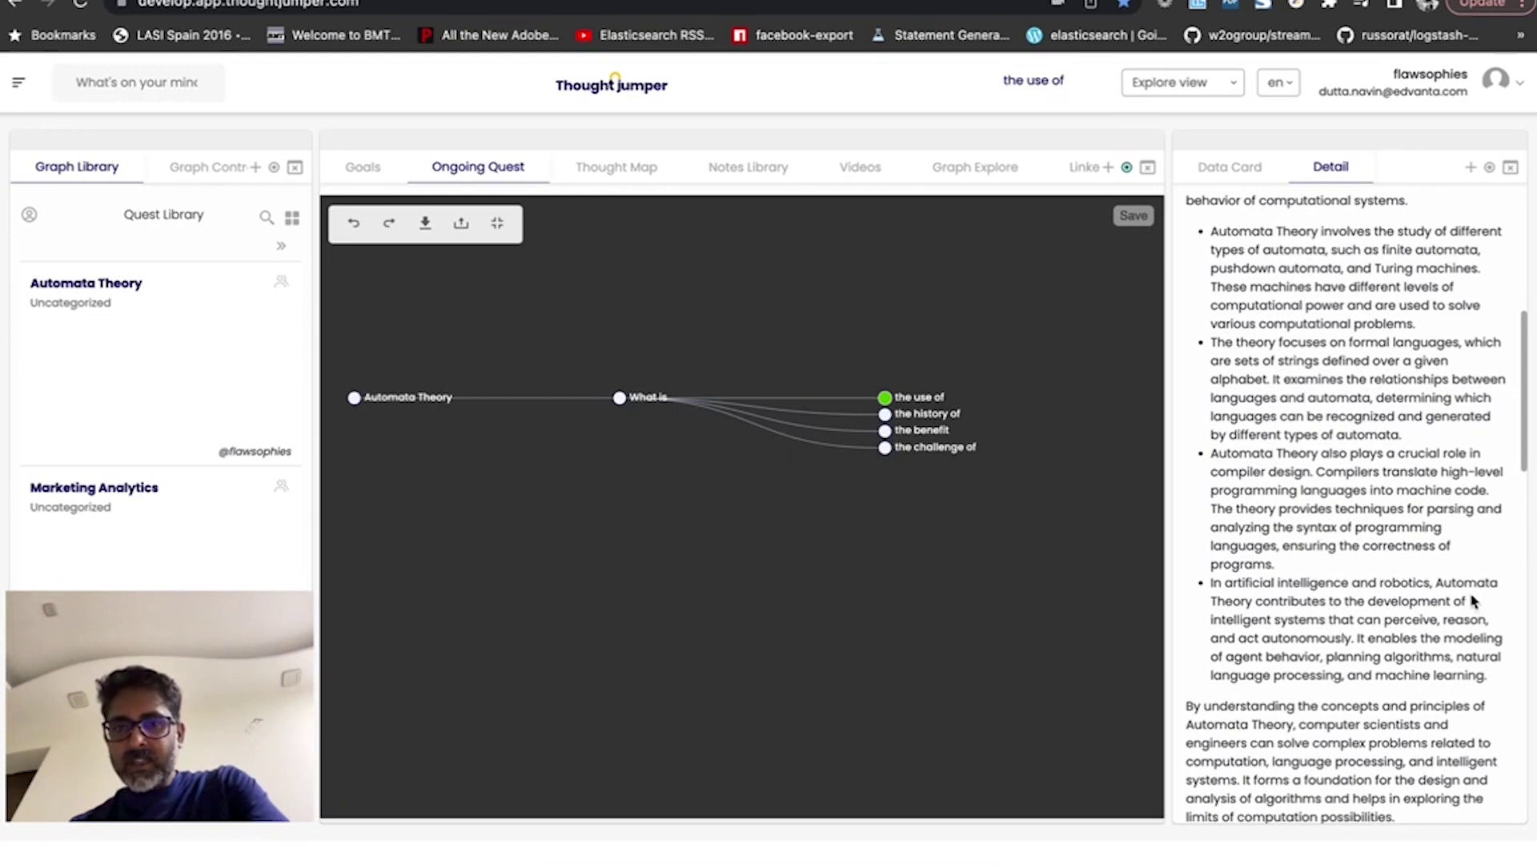
Step: Generate the explanation for "the history of" node and read through to its concluding paragraph
{"action": "left_click", "coordinate": [887, 416]}
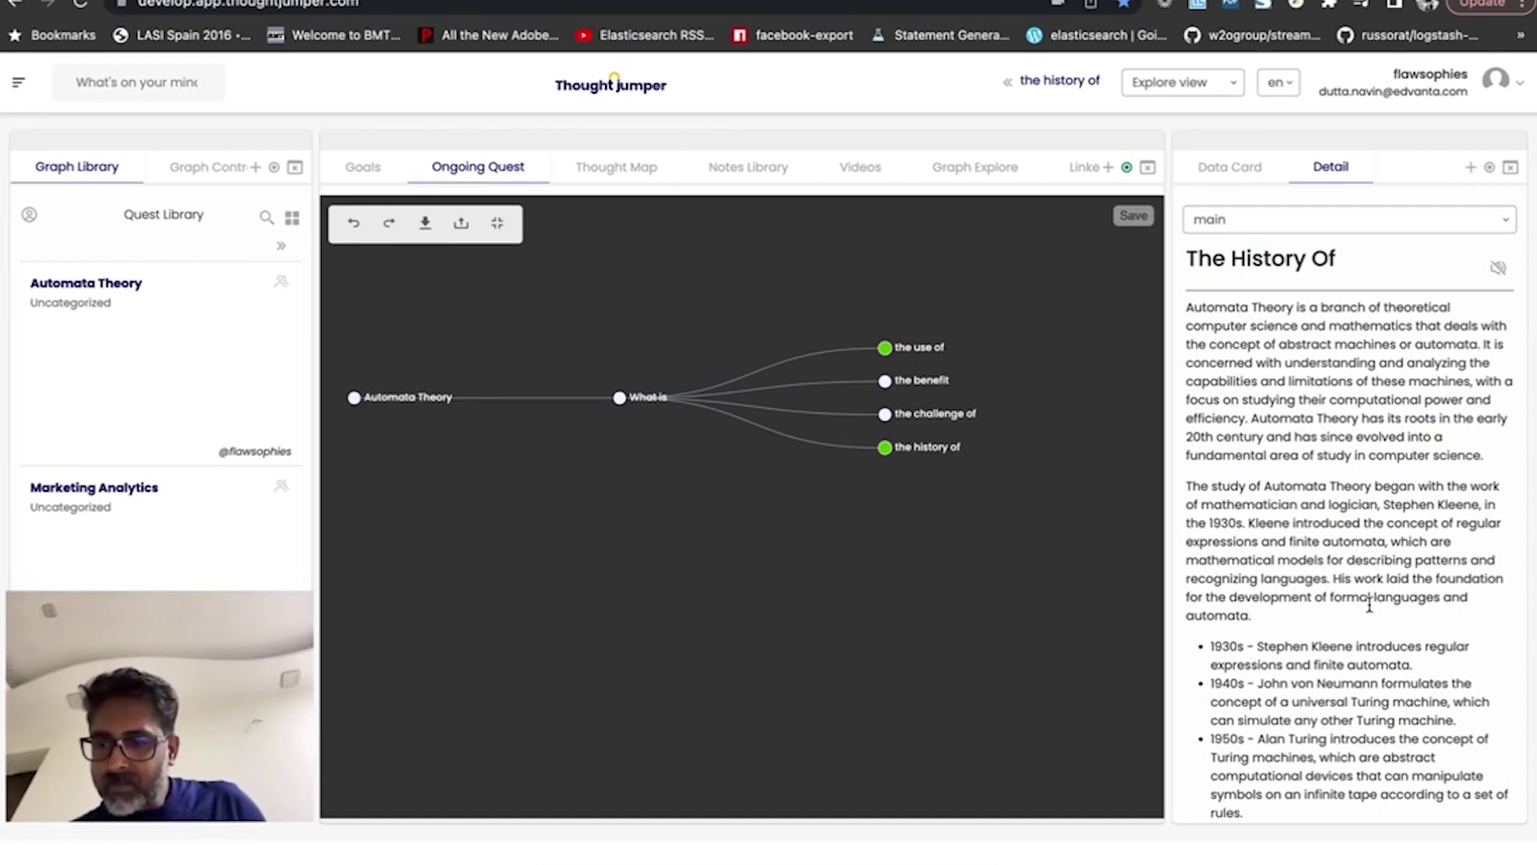
{"action": "scroll", "coordinate": [1367, 604], "scroll_direction": "down", "scroll_amount": 3}
{"action": "scroll", "coordinate": [1369, 606], "scroll_direction": "down", "scroll_amount": 1}
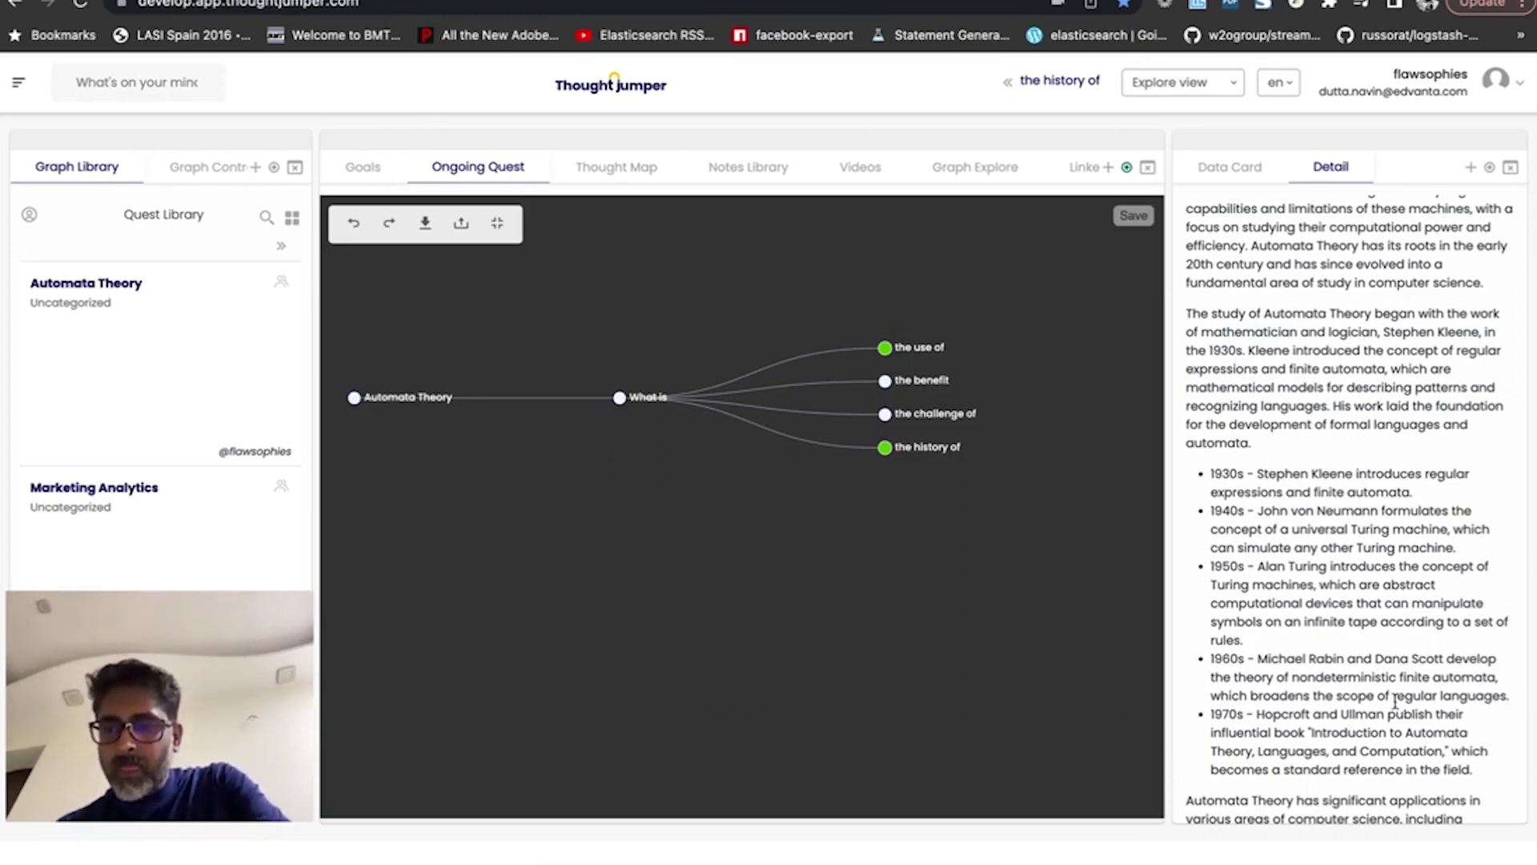
{"action": "scroll", "coordinate": [1395, 701], "scroll_direction": "down", "scroll_amount": 4}
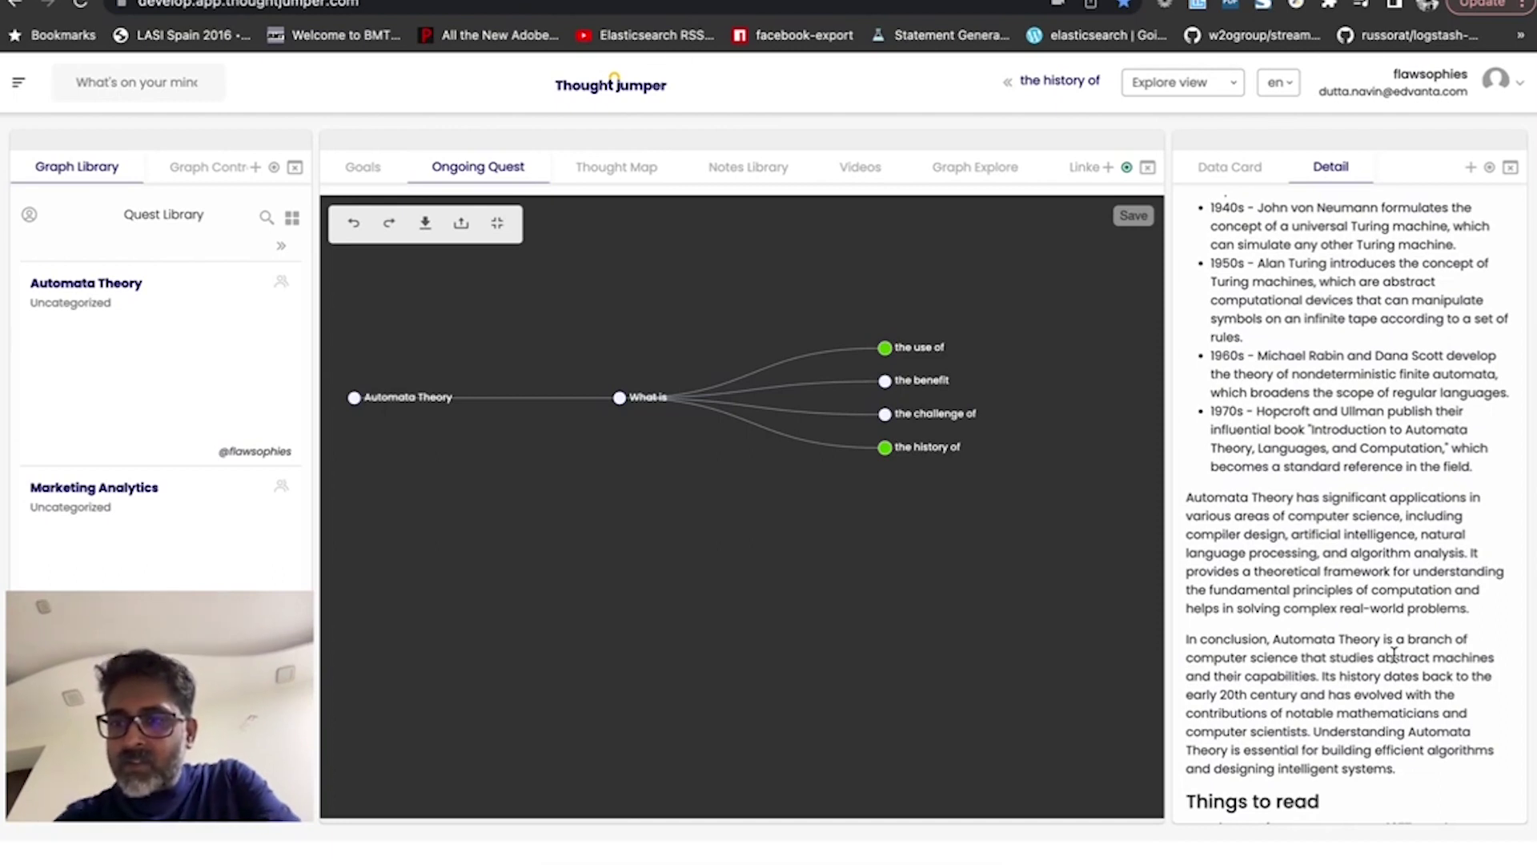
Step: Generate the explanation for "the benefit" node and read through its listed benefits of studying Automata Theory
{"action": "left_click", "coordinate": [886, 382]}
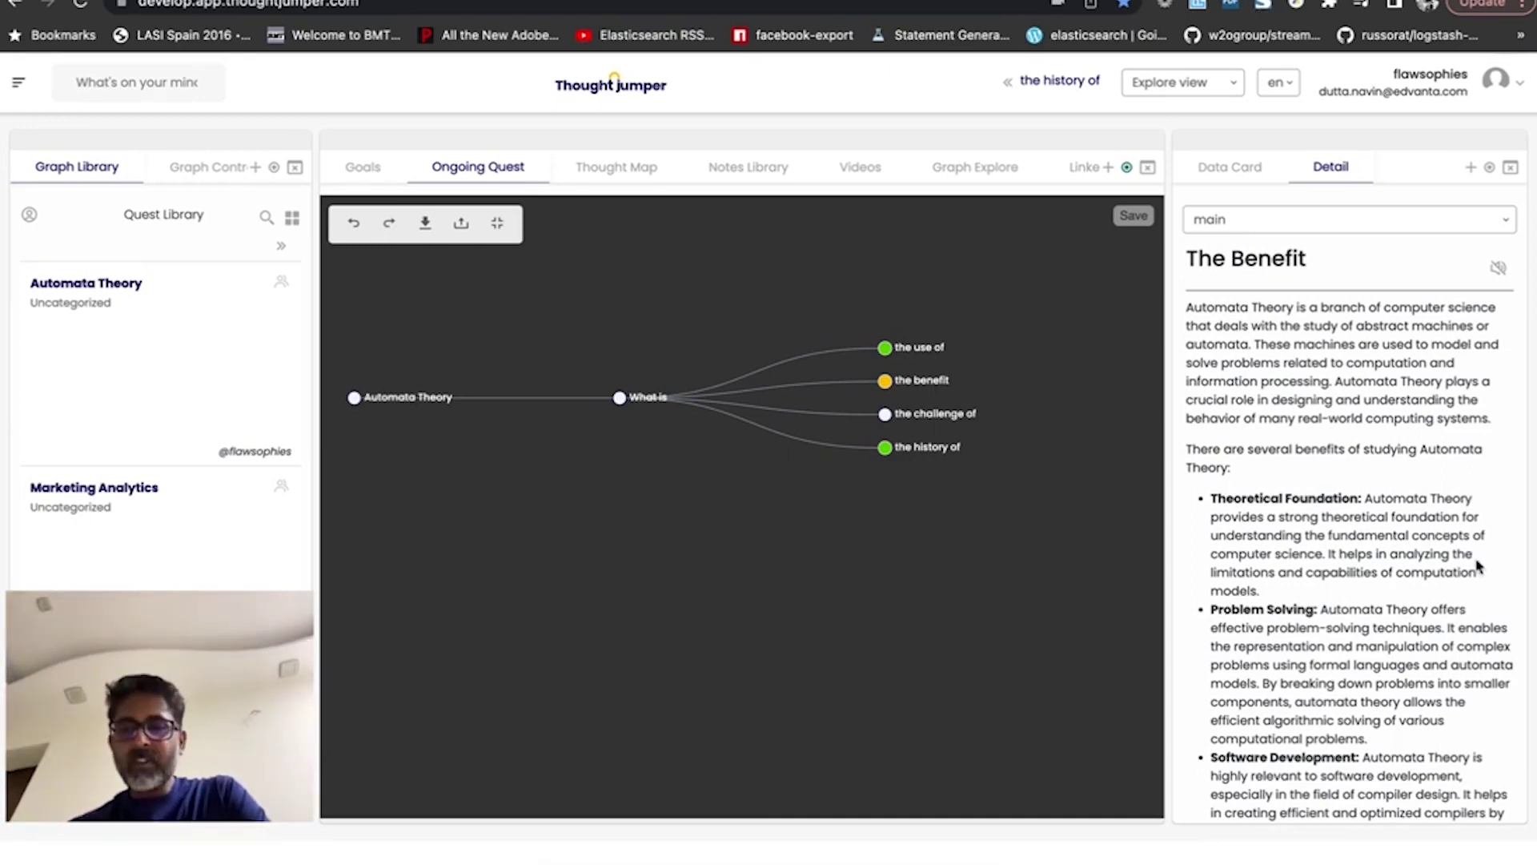
{"action": "scroll", "coordinate": [1479, 565], "scroll_direction": "down", "scroll_amount": 4}
{"action": "scroll", "coordinate": [1480, 565], "scroll_direction": "down", "scroll_amount": 1}
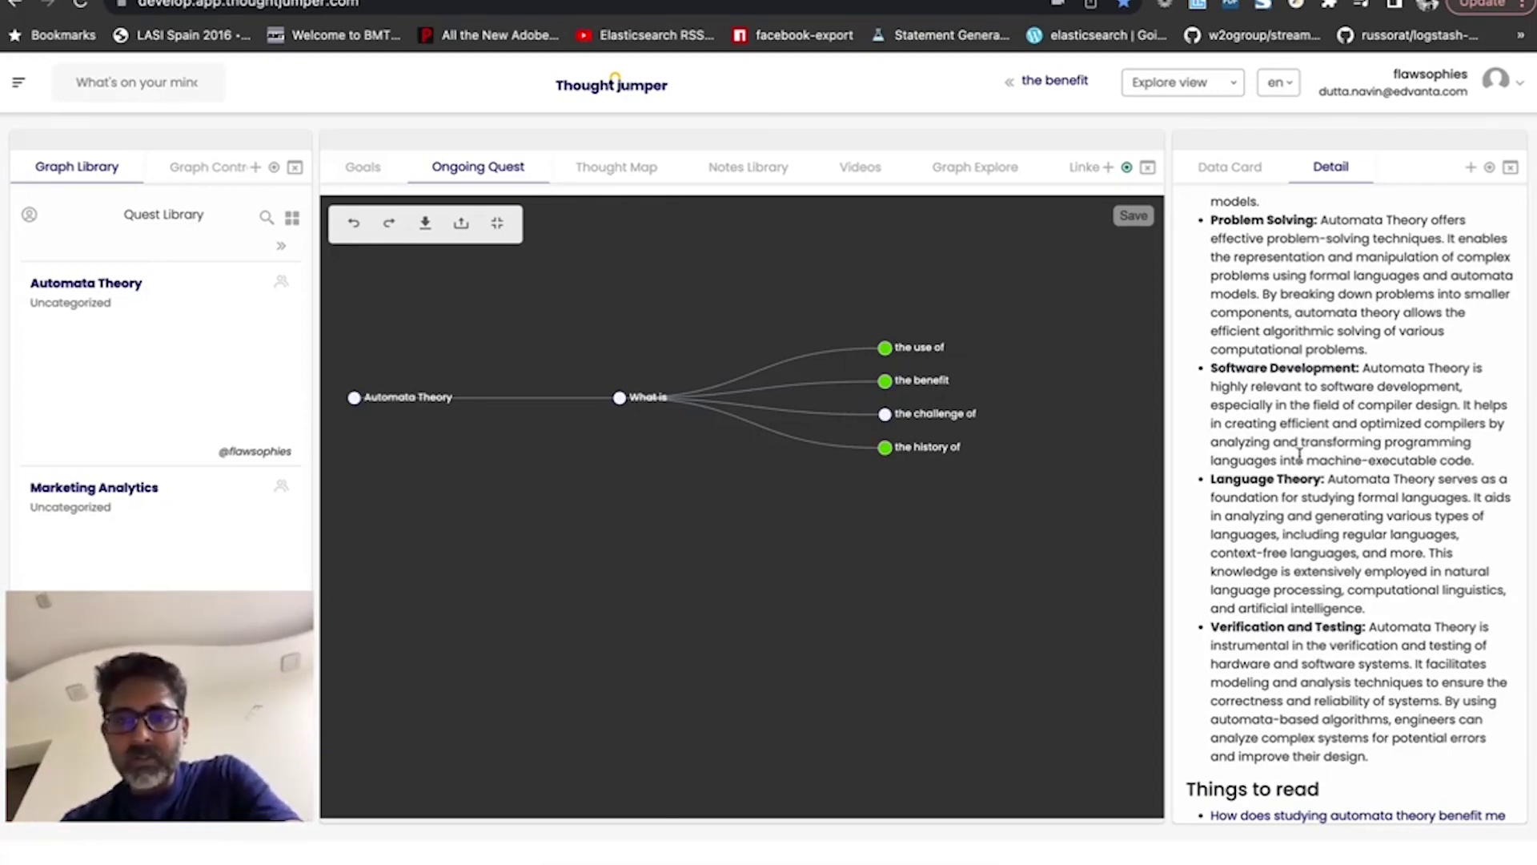
Step: Generate the explanation for "the challenge of" node, read through its steps and return to the beginning of the text
{"action": "left_click", "coordinate": [885, 414]}
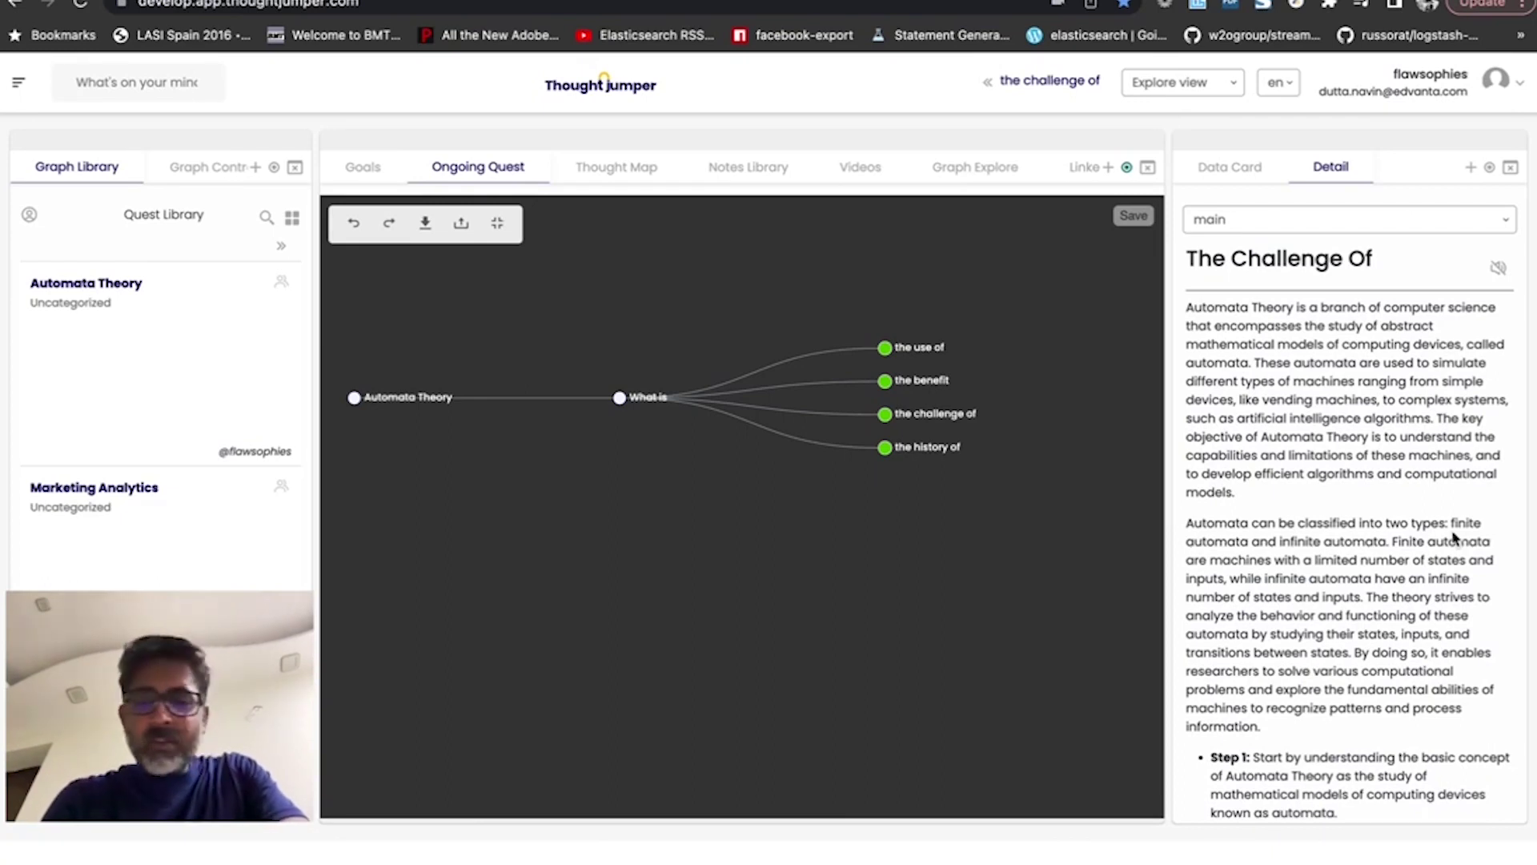
{"action": "scroll", "coordinate": [1457, 560], "scroll_direction": "down", "scroll_amount": 4}
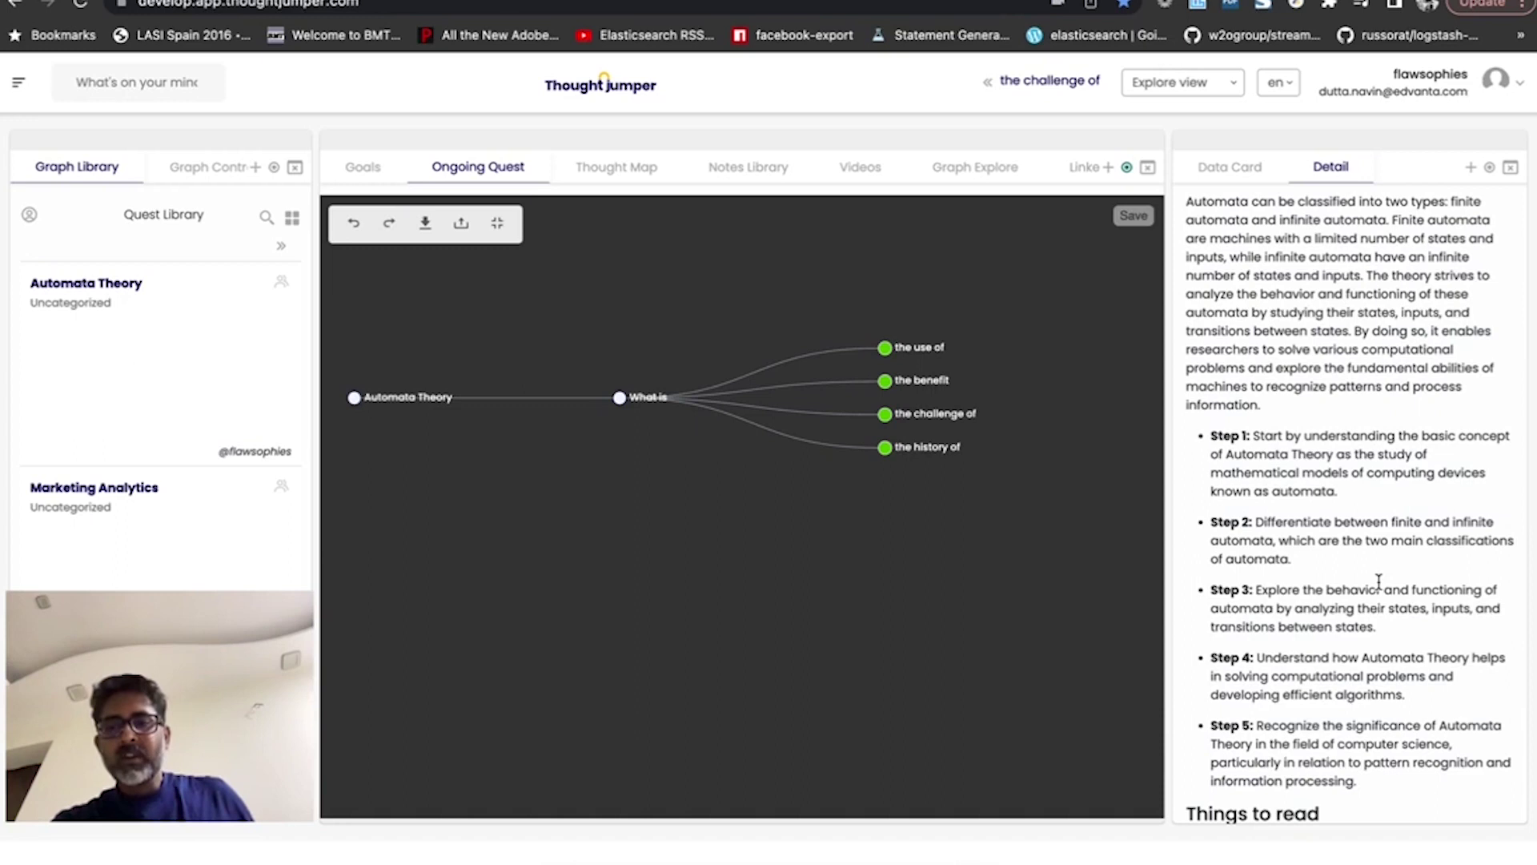
{"action": "scroll", "coordinate": [1378, 580], "scroll_direction": "down", "scroll_amount": 7}
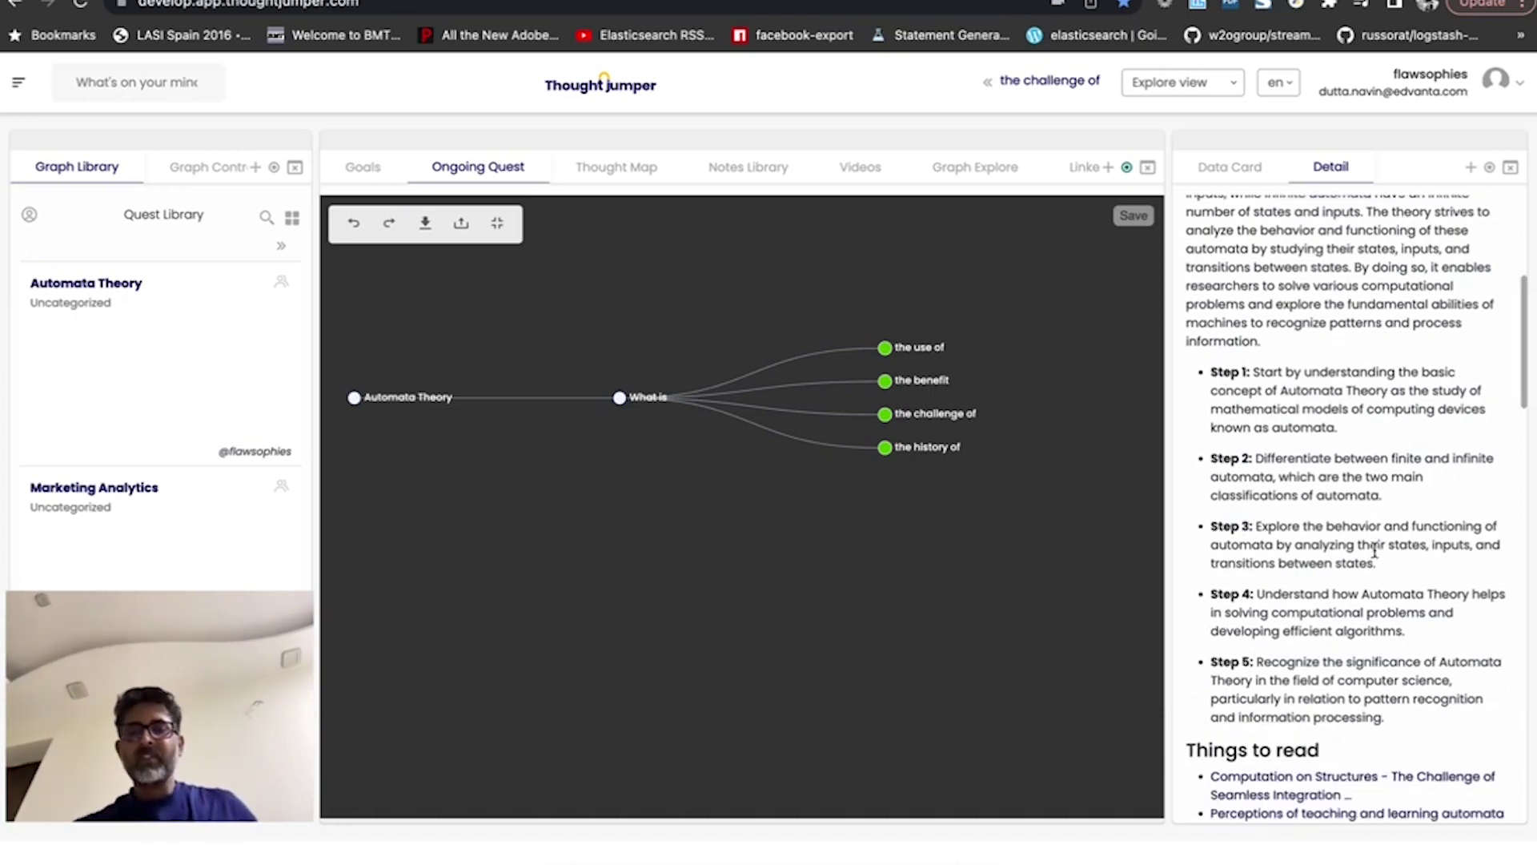
{"action": "scroll", "coordinate": [1373, 549], "scroll_direction": "up", "scroll_amount": 10}
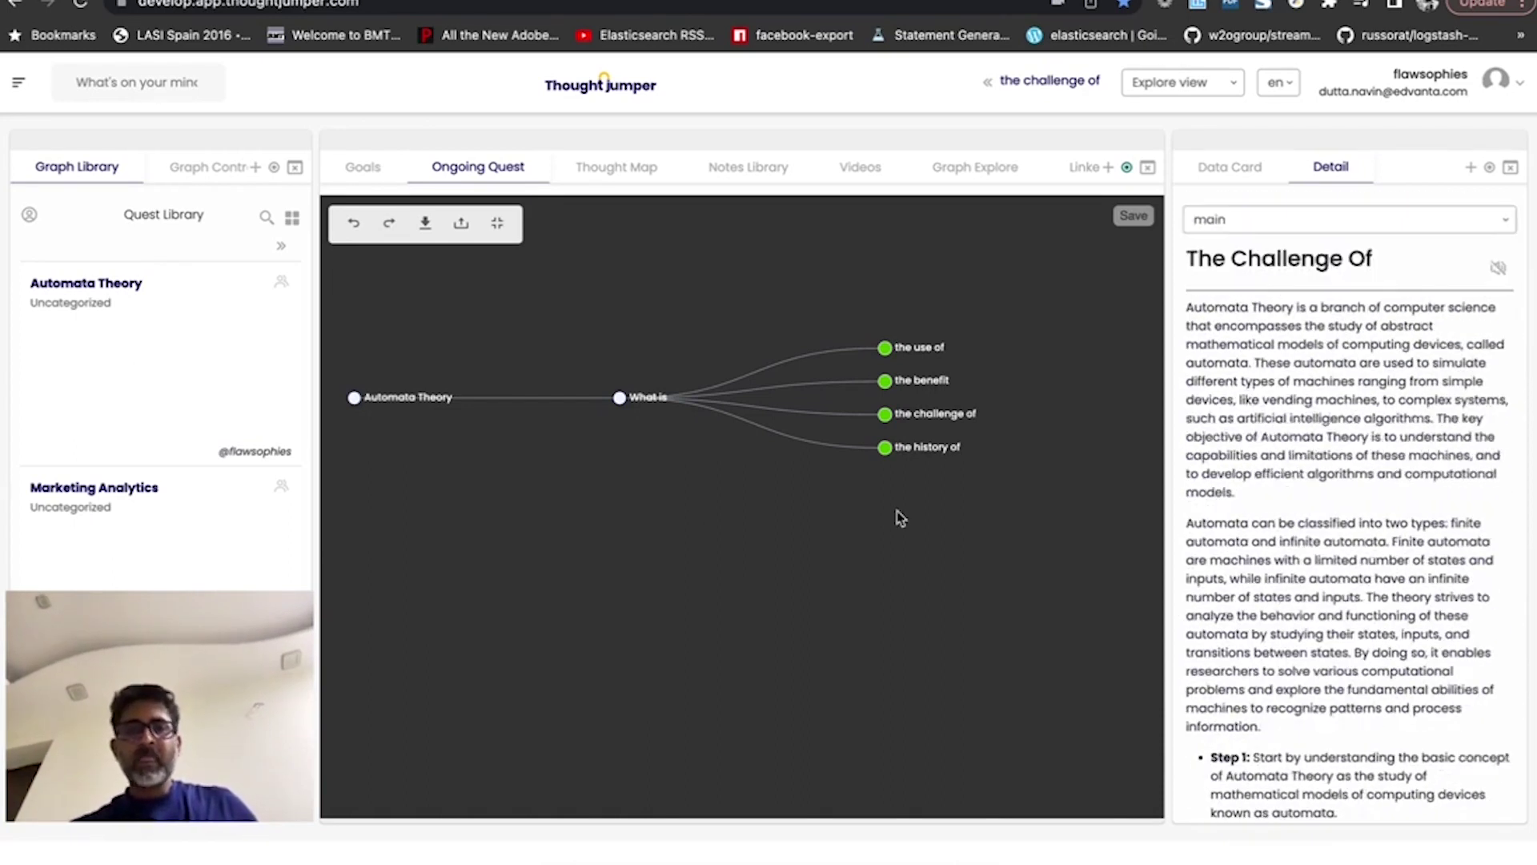